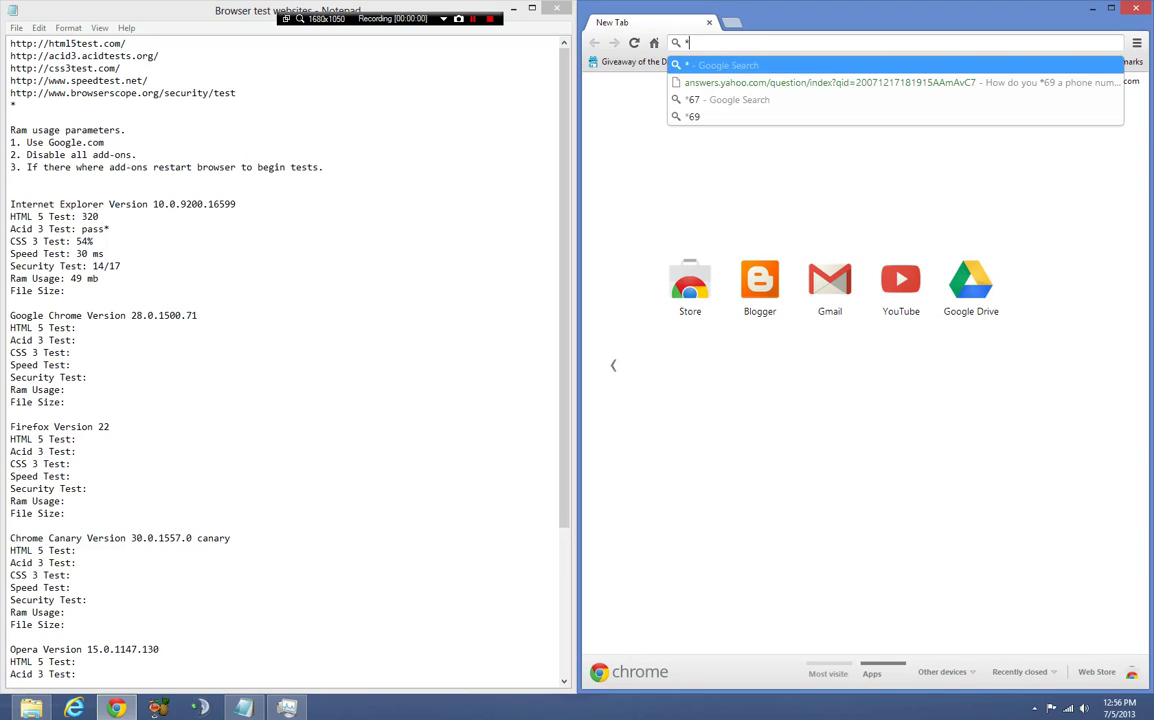
{"action": "key", "text": "BackSpace"}
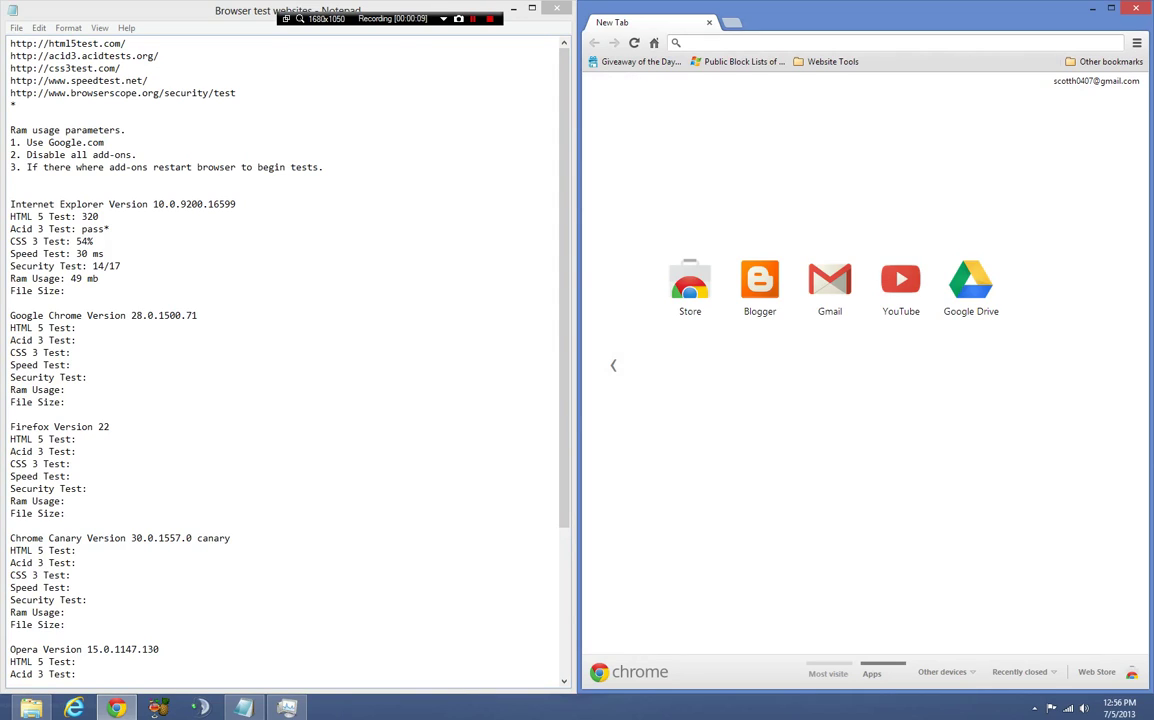
{"action": "type", "text": "ww."}
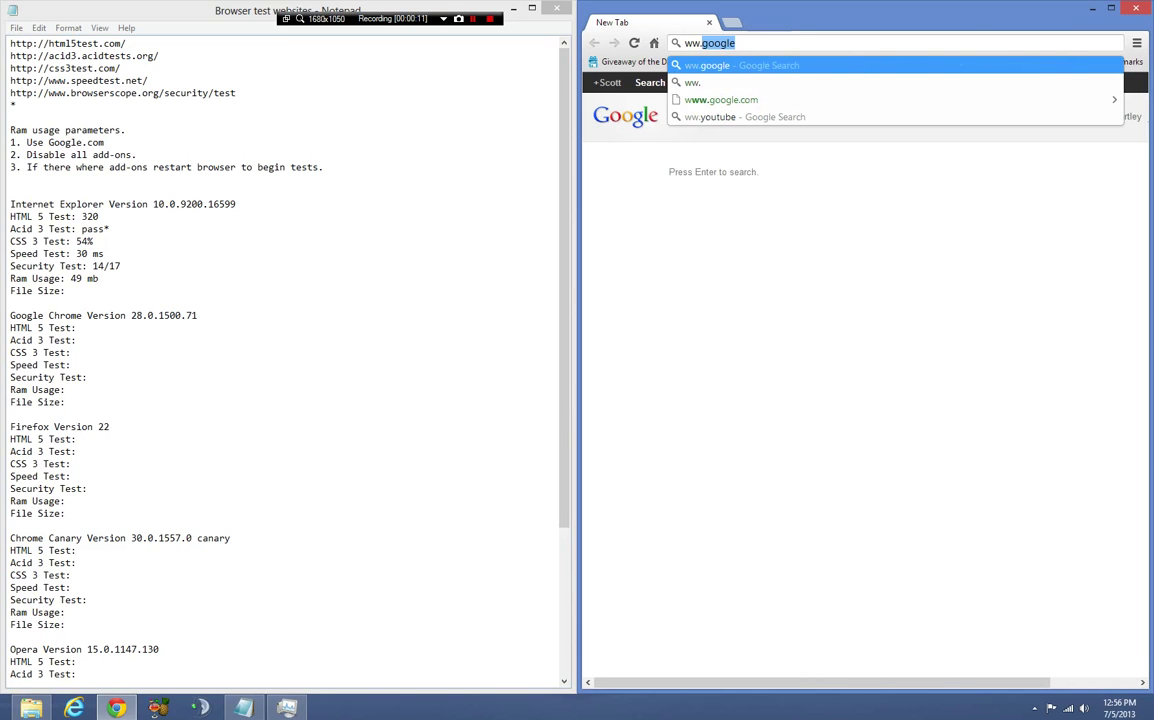
{"action": "type", "text": "google.c"}
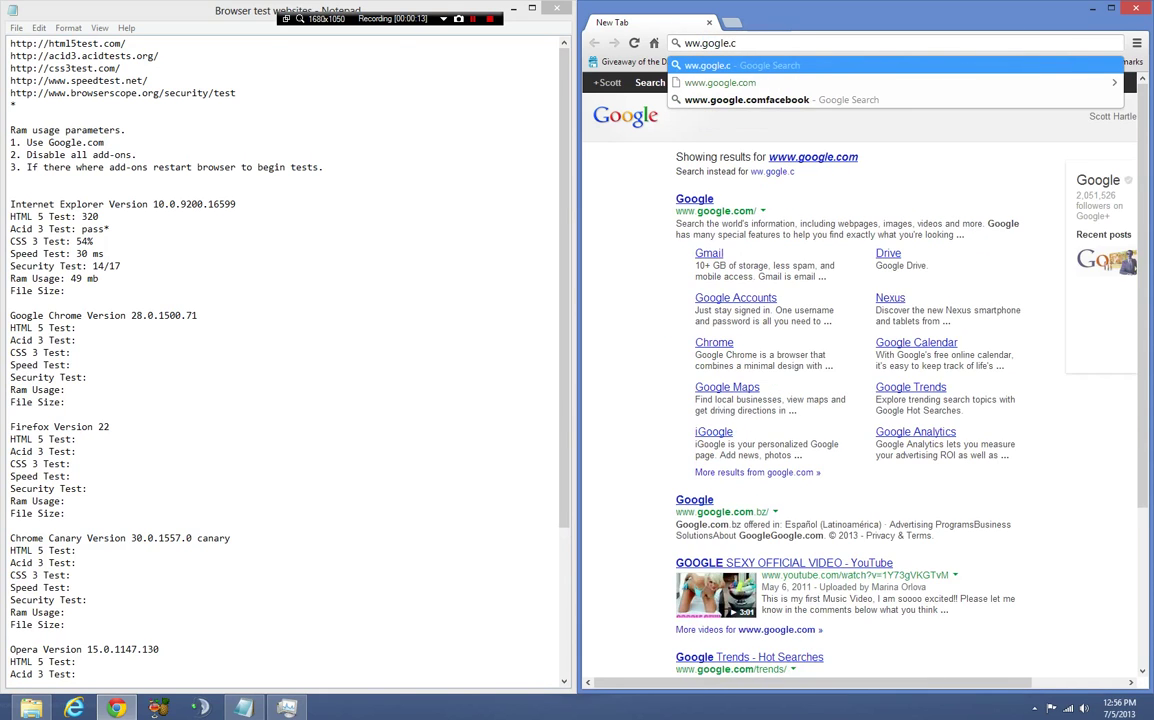
{"action": "key", "text": "Down"}
{"action": "key", "text": "Return"}
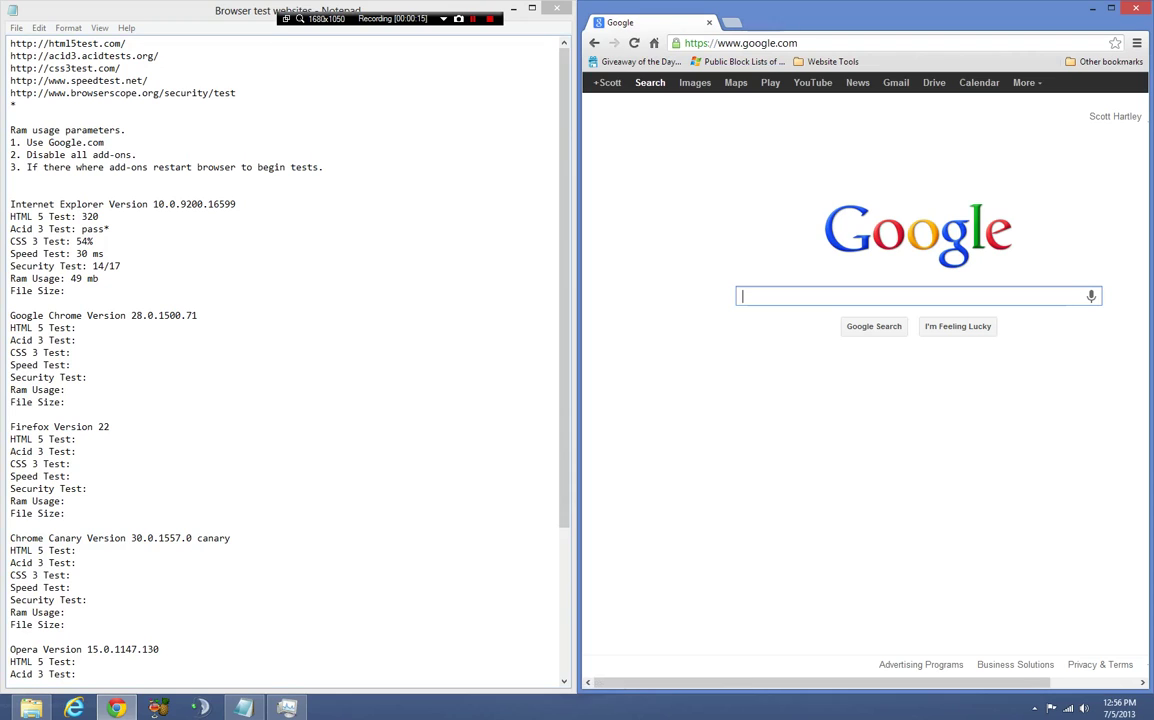
Check Google Chrome's memory use in Task Manager and record 45.7 as its Ram Usage in the Notepad file.
{"action": "left_click", "coordinate": [287, 707]}
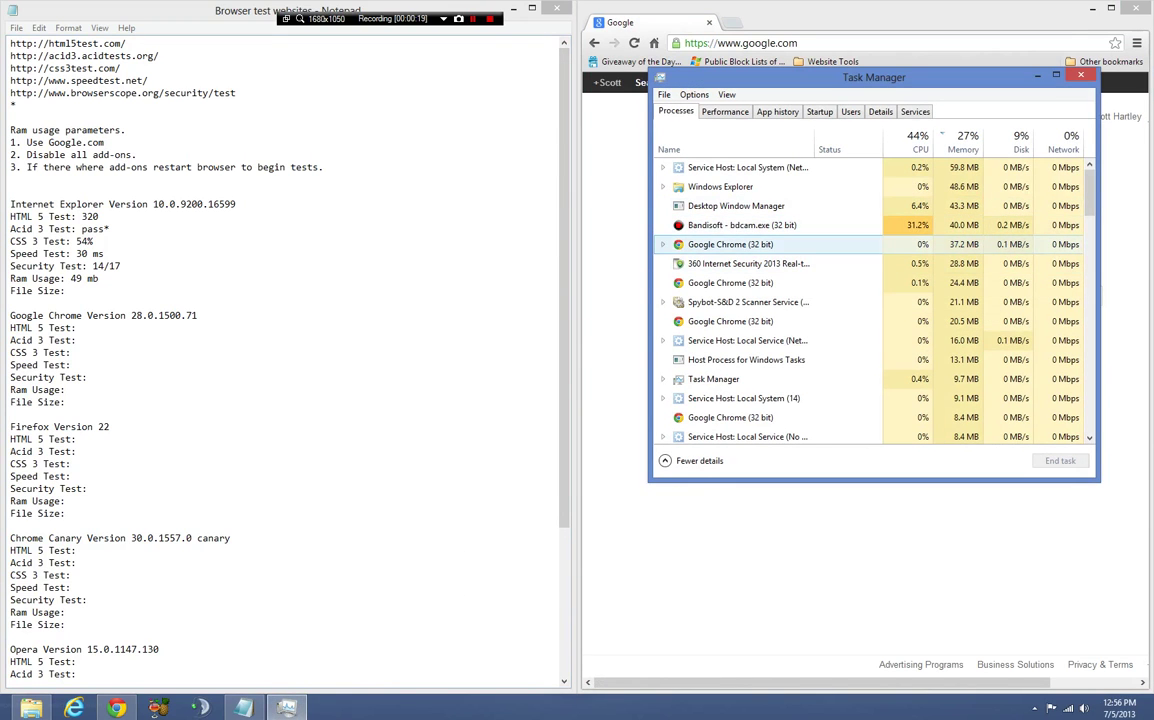
{"action": "left_click", "coordinate": [730, 244]}
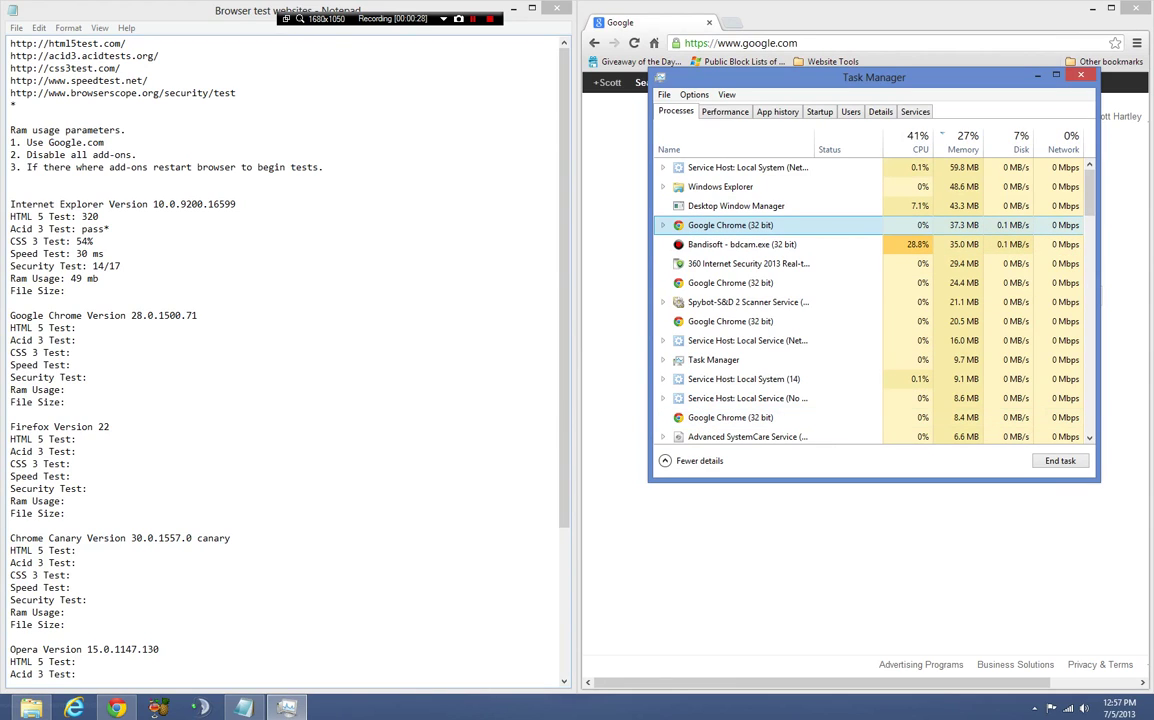
{"action": "left_click", "coordinate": [65, 390]}
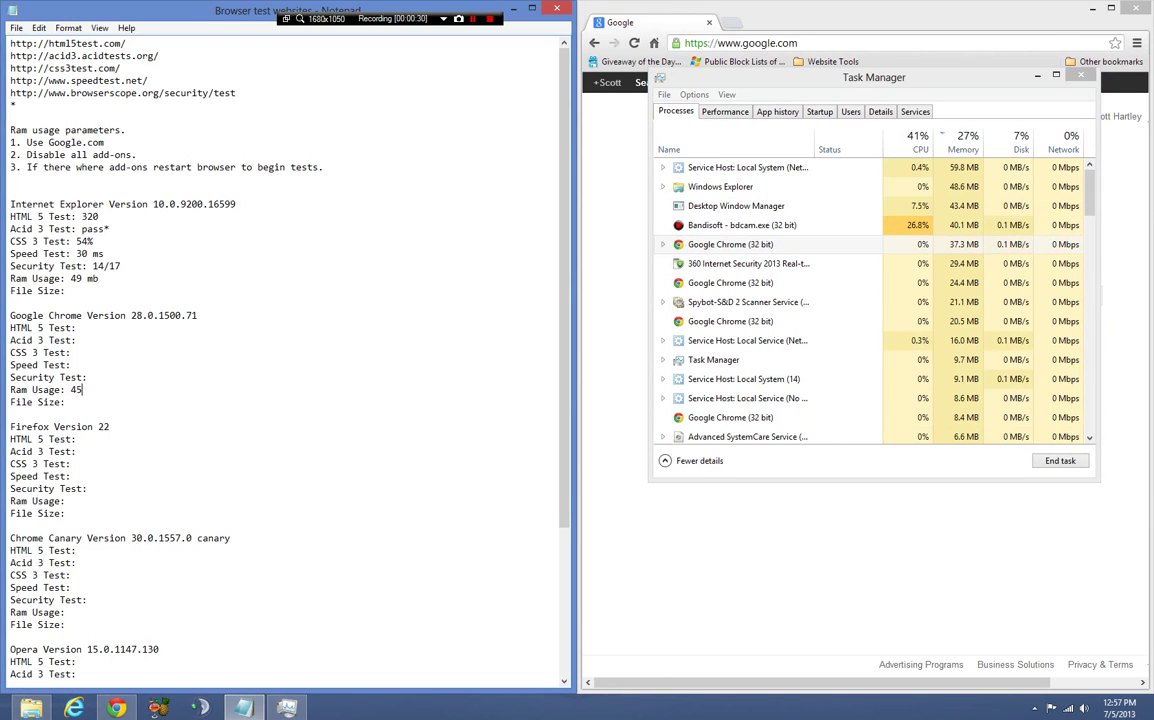
{"action": "type", "text": "45.7"}
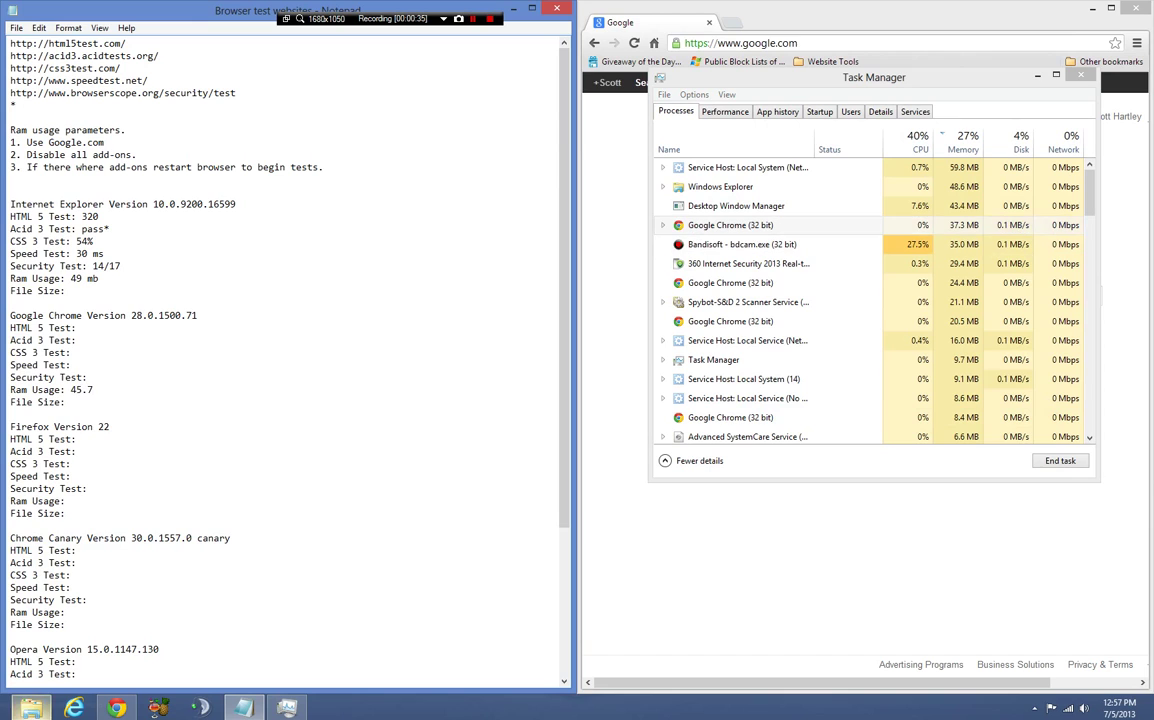
Search the installed apps for "uninstall", open IObit Uninstaller and look up Google Chrome's size among the large programs.
{"action": "key", "text": "super"}
{"action": "type", "text": "uninstall"}
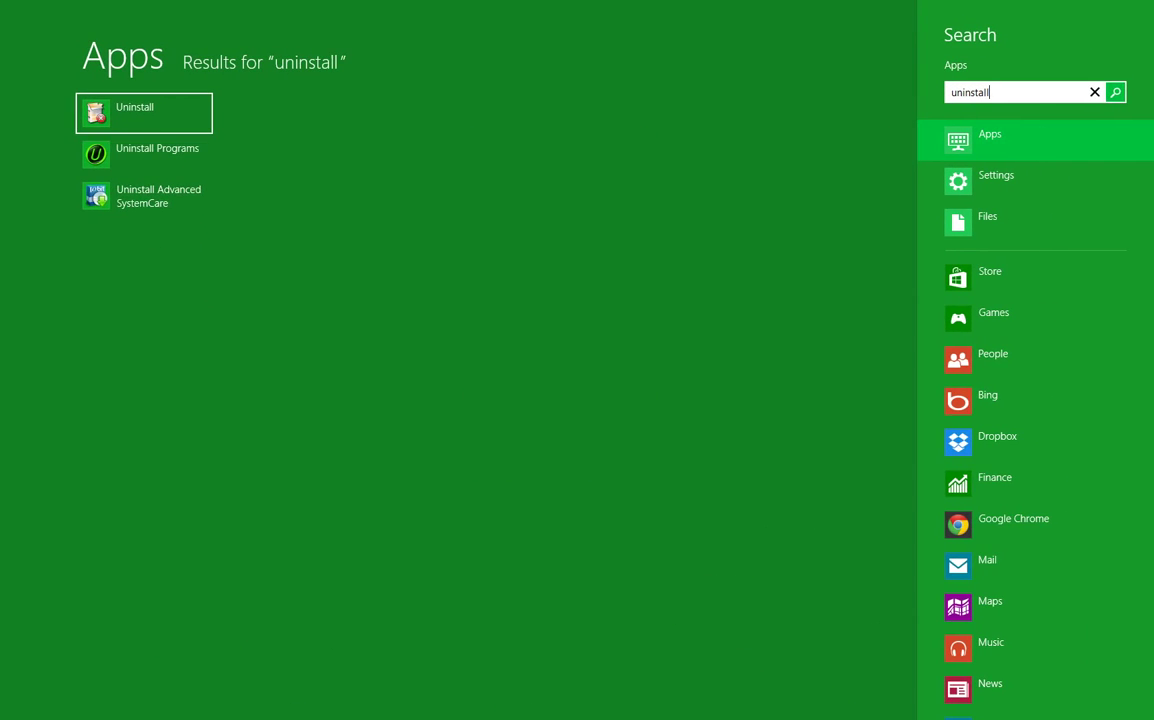
{"action": "key", "text": "Down"}
{"action": "key", "text": "Return"}
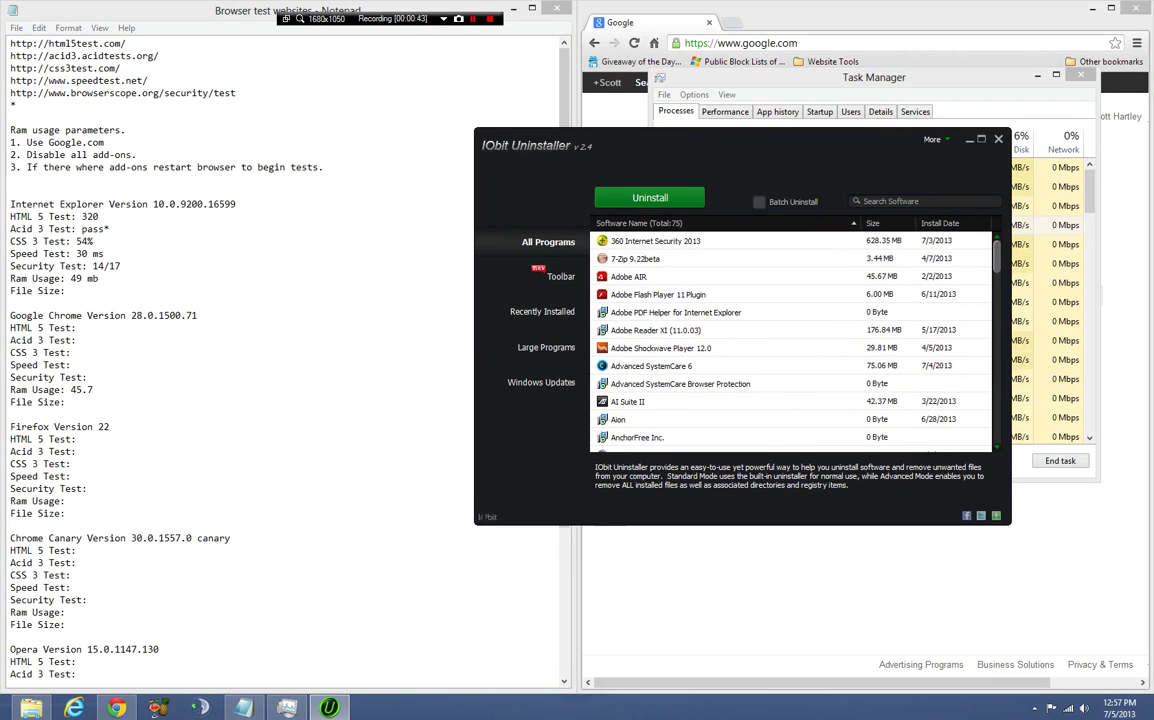
{"action": "left_click", "coordinate": [541, 347]}
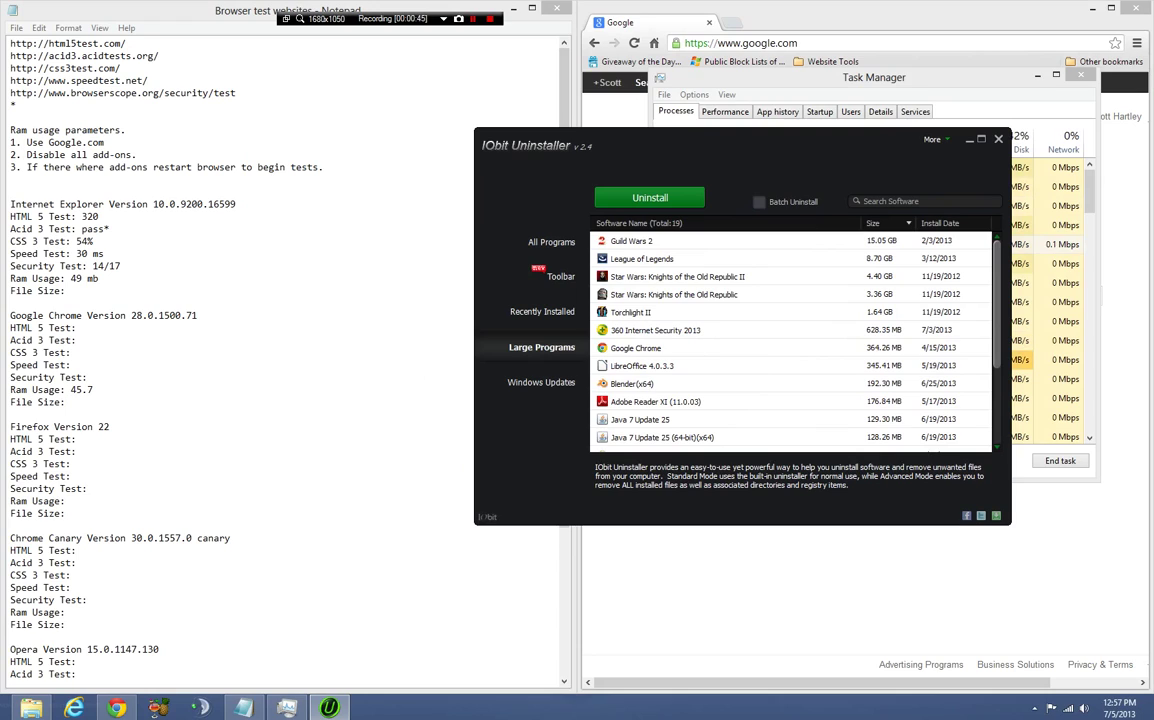
{"action": "left_click", "coordinate": [636, 347]}
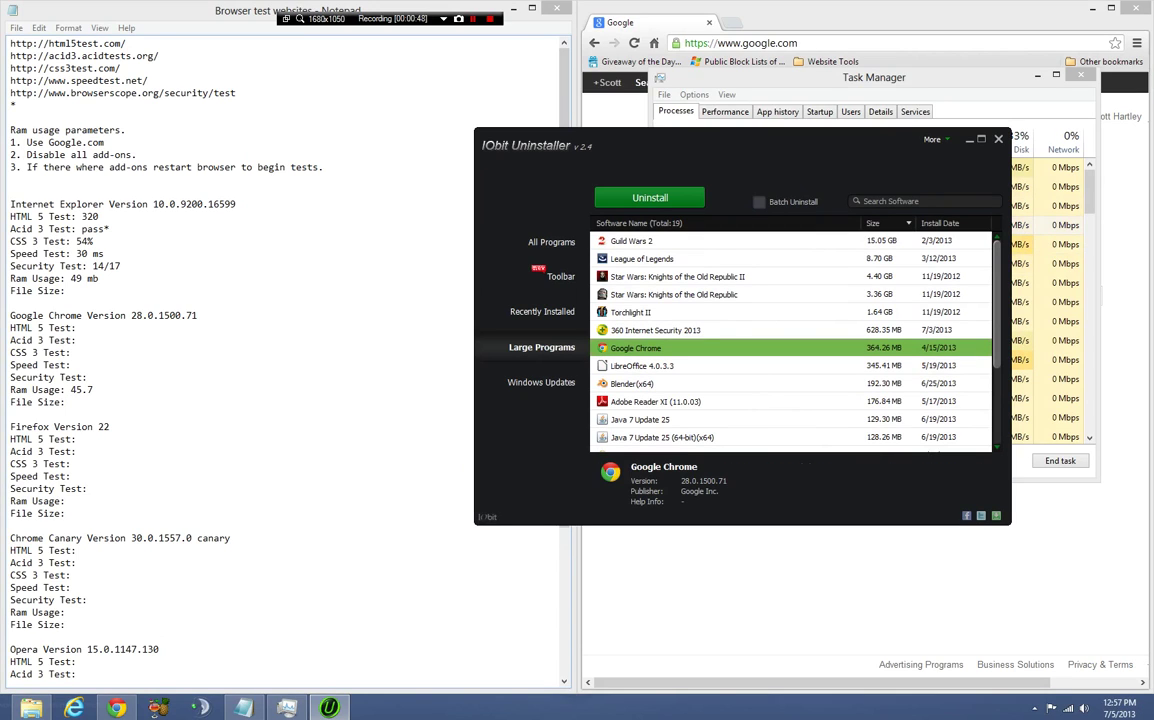
Record 364.26 mb as Google Chrome's File Size in Notepad, and minimize the uninstaller and Task Manager.
{"action": "left_click", "coordinate": [71, 401]}
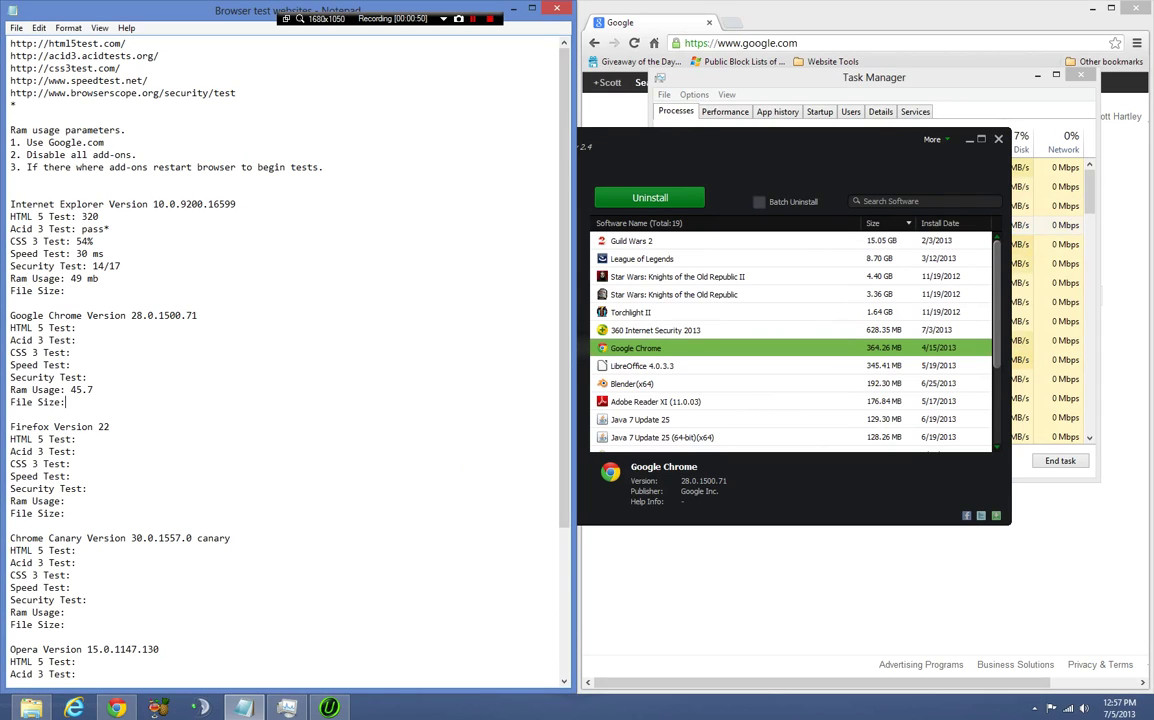
{"action": "type", "text": "364"}
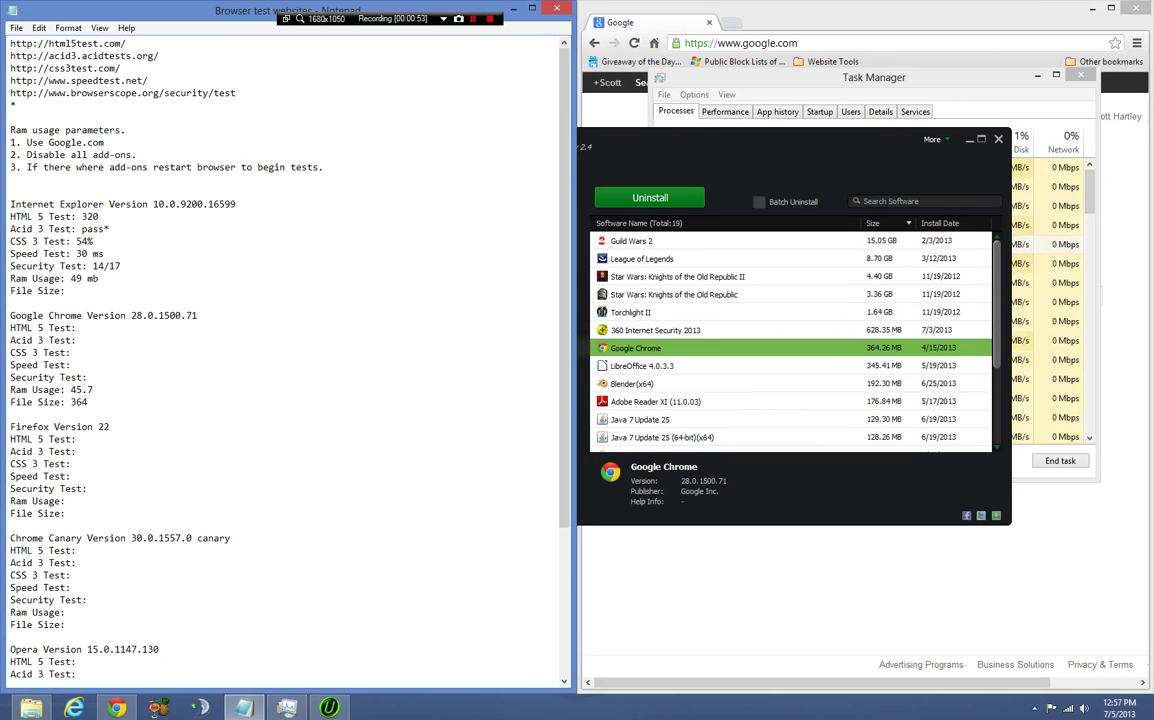
{"action": "type", "text": ".26 mb"}
{"action": "left_click", "coordinate": [969, 139]}
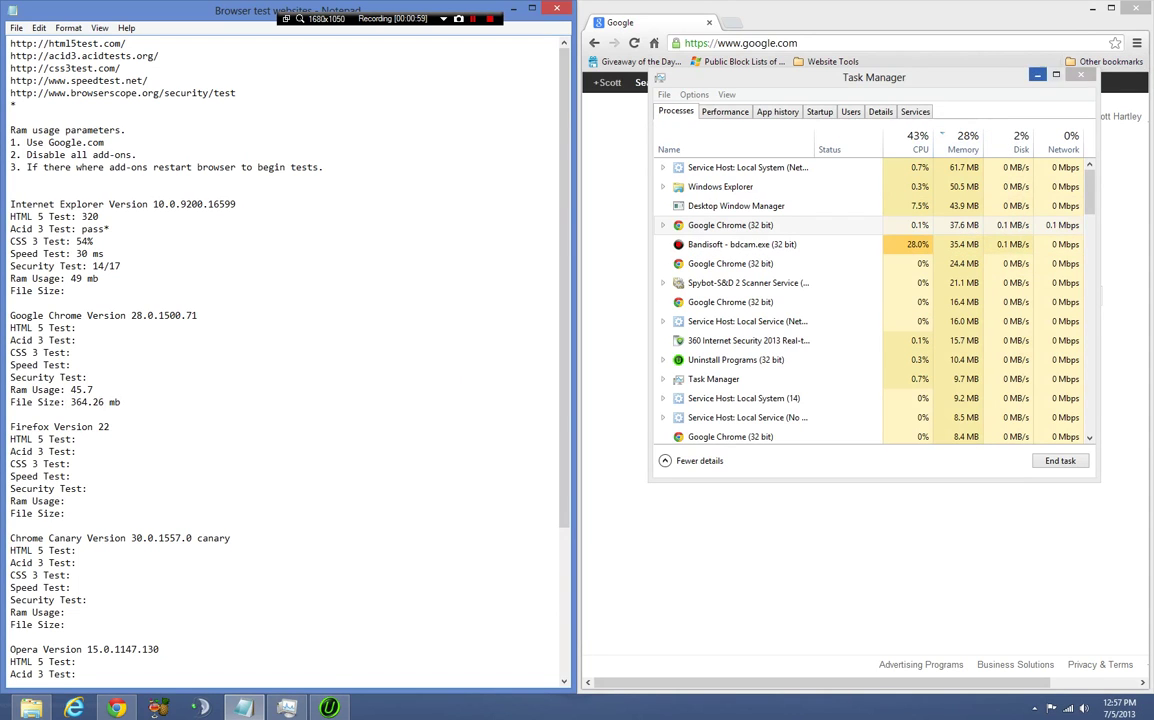
{"action": "left_click", "coordinate": [1037, 75]}
{"action": "left_click", "coordinate": [742, 295]}
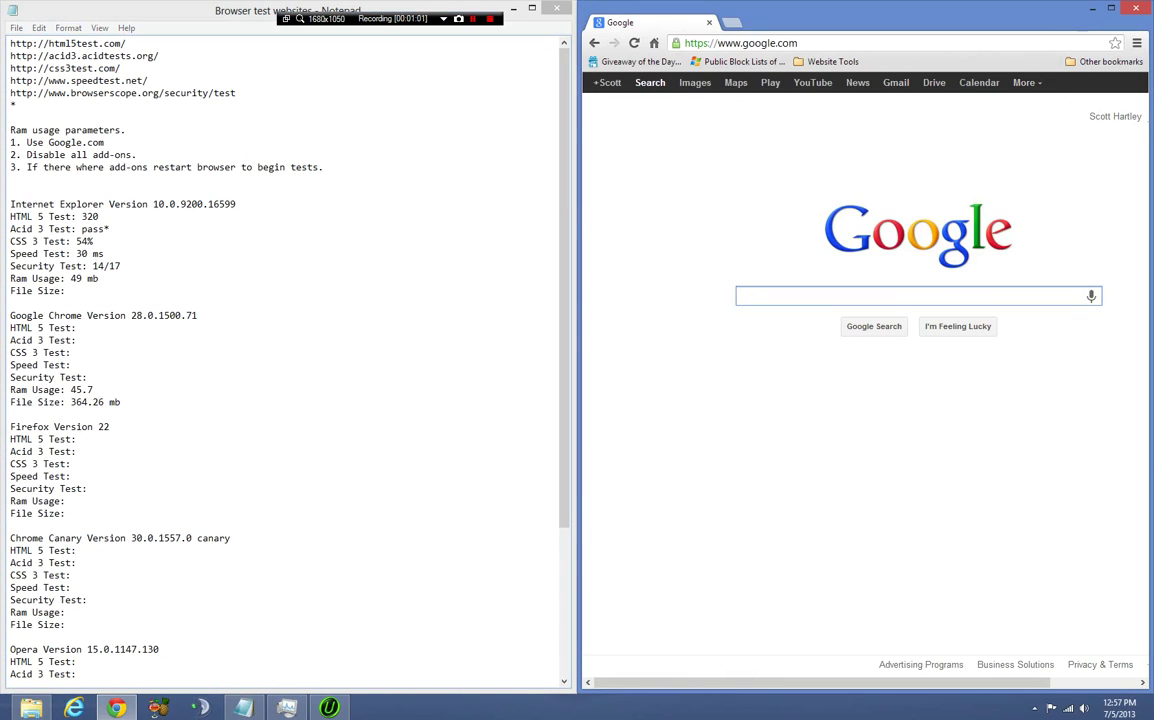
{"action": "key", "text": "alt+Tab"}
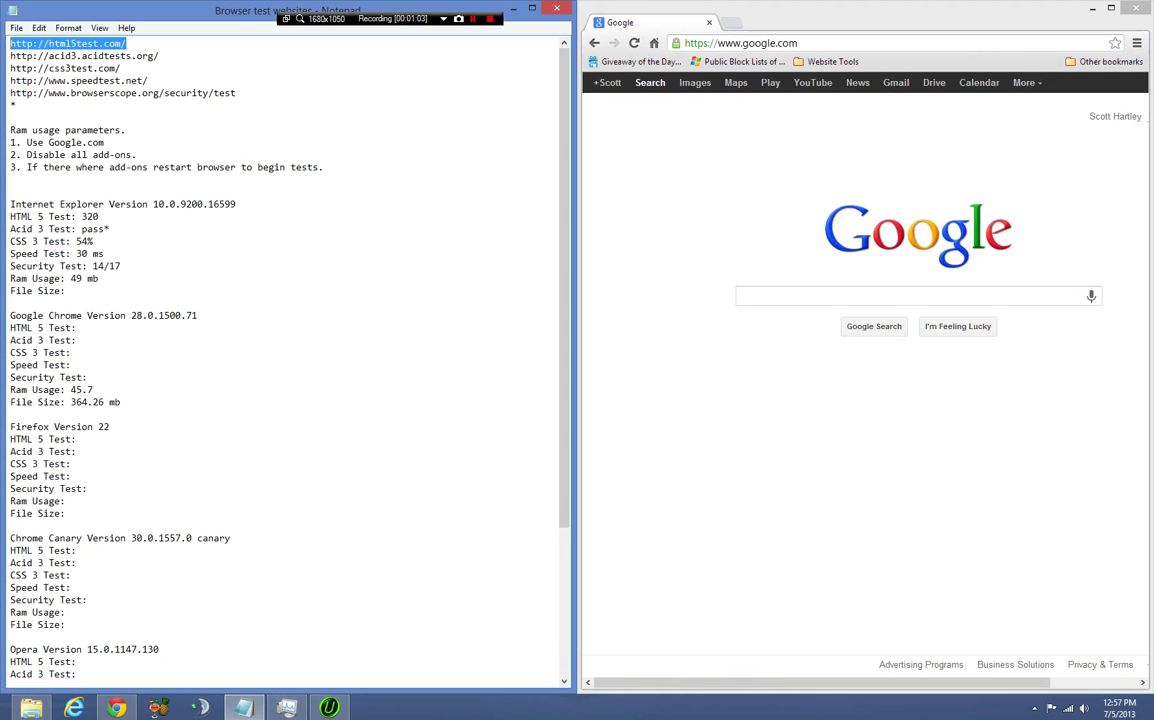
{"action": "key", "text": "ctrl+c"}
{"action": "key", "text": "alt+Tab"}
{"action": "key", "text": "ctrl+l"}
{"action": "key", "text": "ctrl+v"}
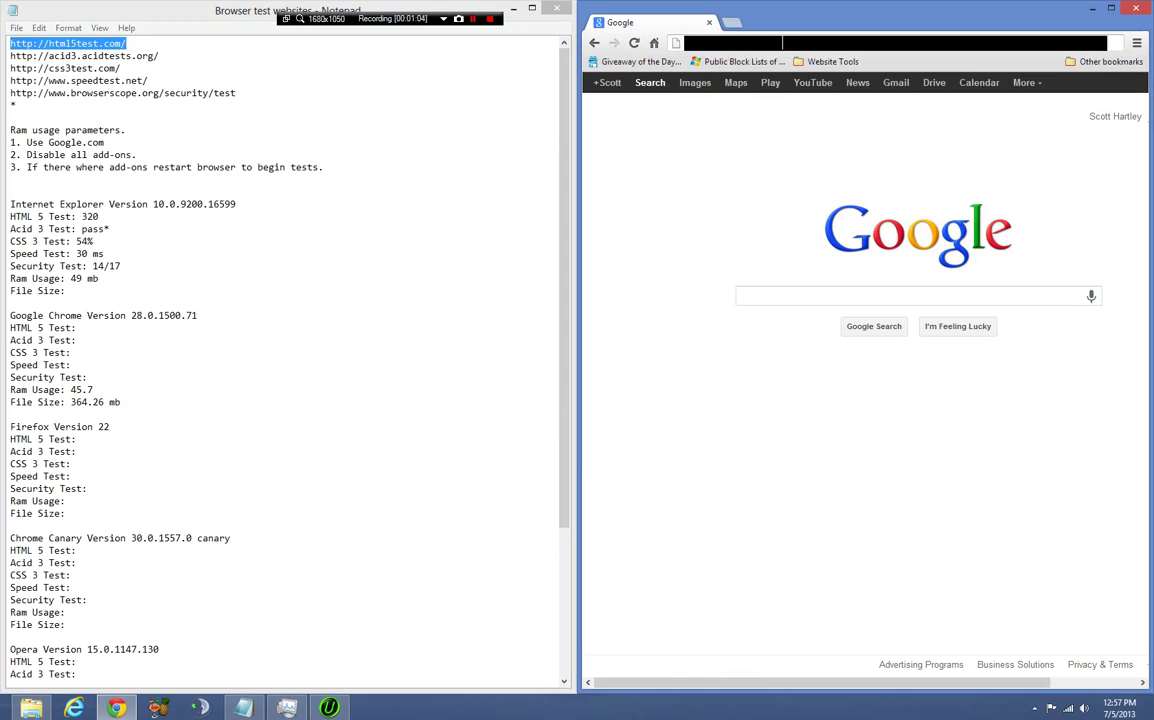
{"action": "key", "text": "Return"}
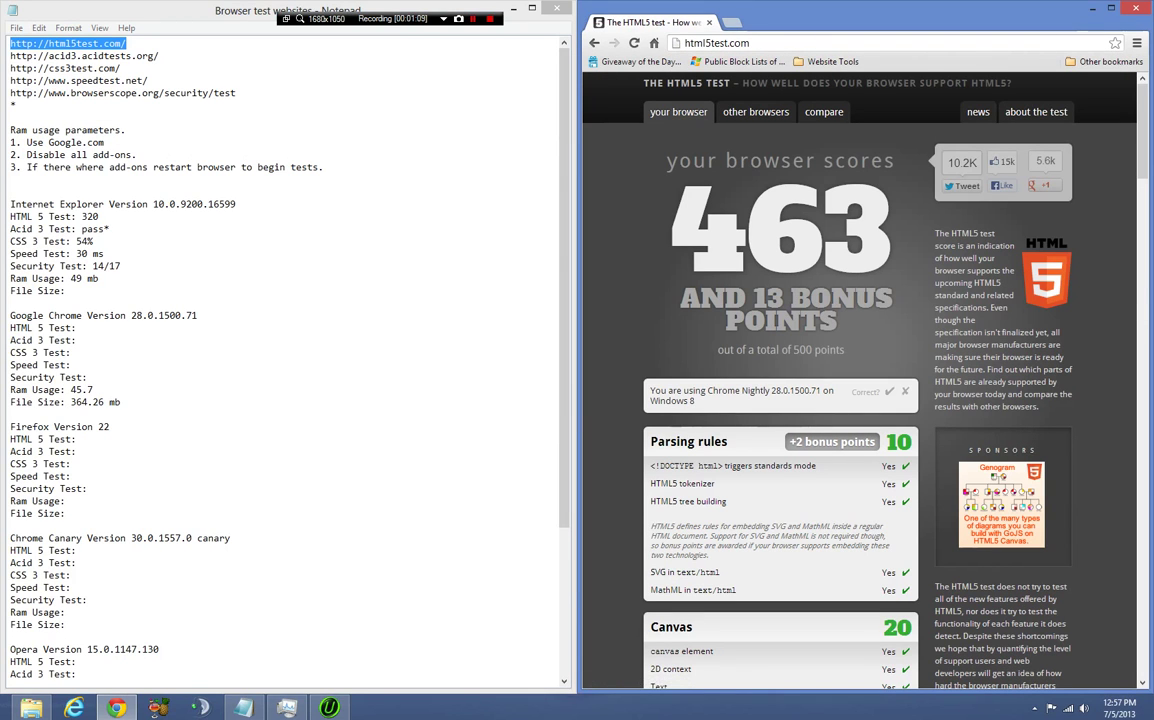
{"action": "left_click", "coordinate": [77, 328]}
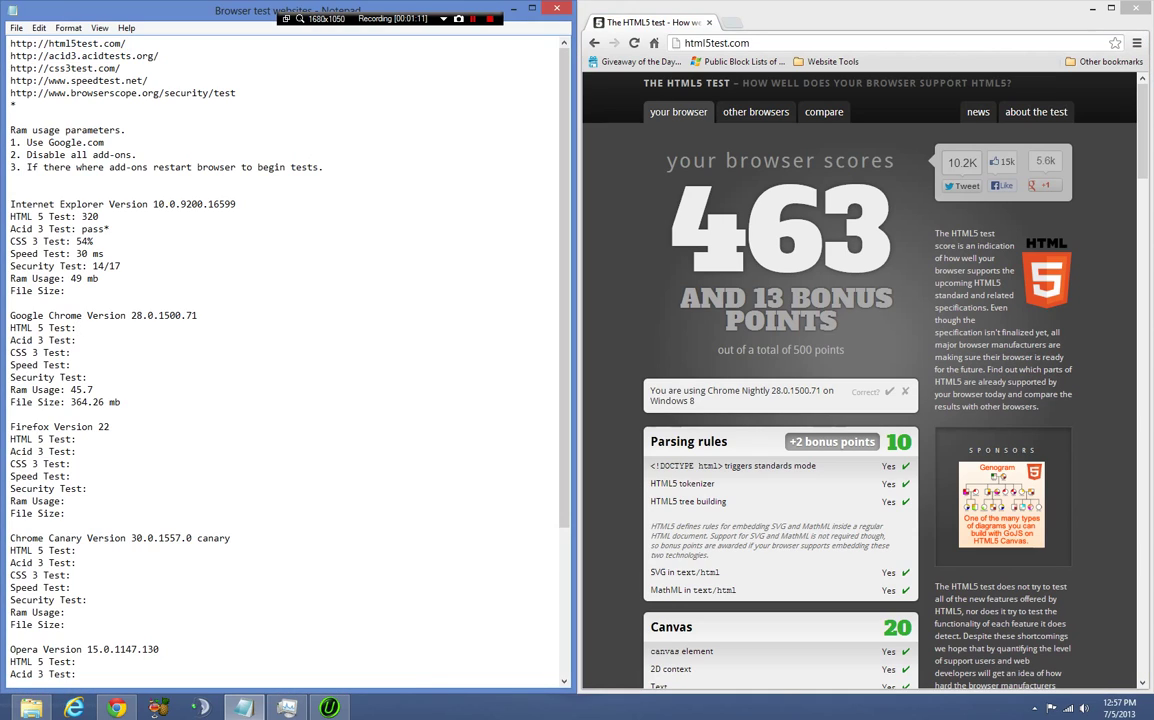
{"action": "type", "text": "463"}
{"action": "left_click_drag", "start_coordinate": [159, 56], "coordinate": [10, 43]}
{"action": "left_click_drag", "start_coordinate": [160, 56], "coordinate": [10, 56]}
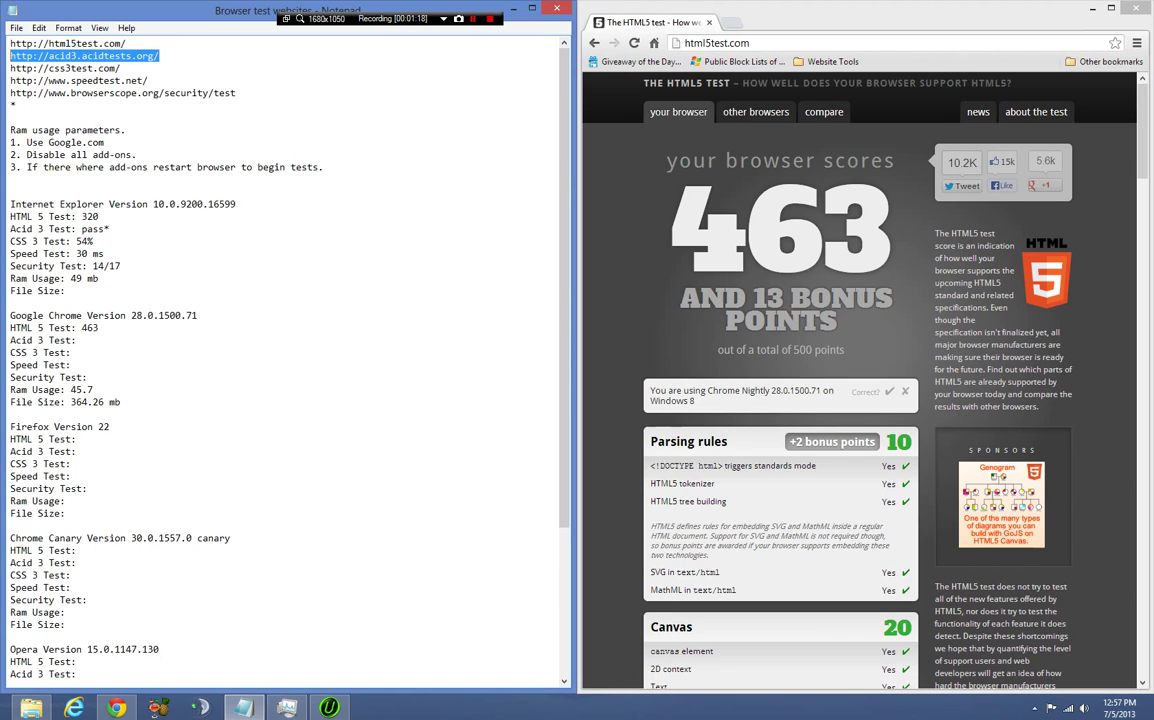
{"action": "left_click_drag", "start_coordinate": [85, 56], "coordinate": [697, 43]}
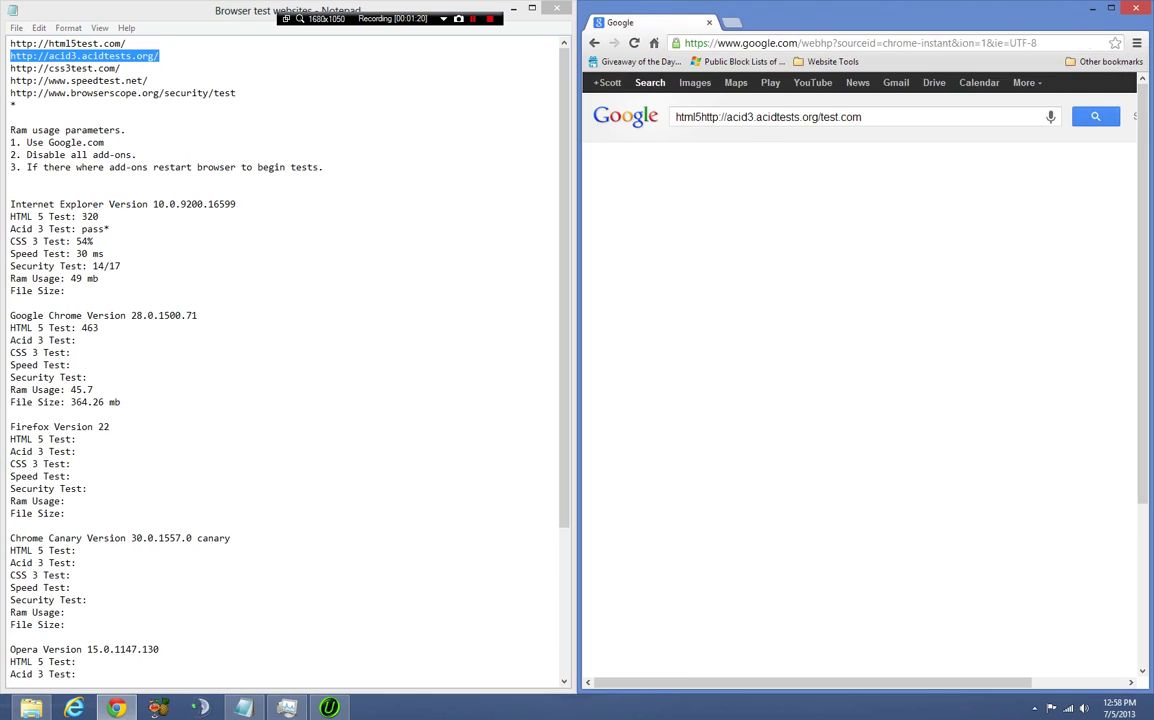
{"action": "left_click", "coordinate": [713, 207]}
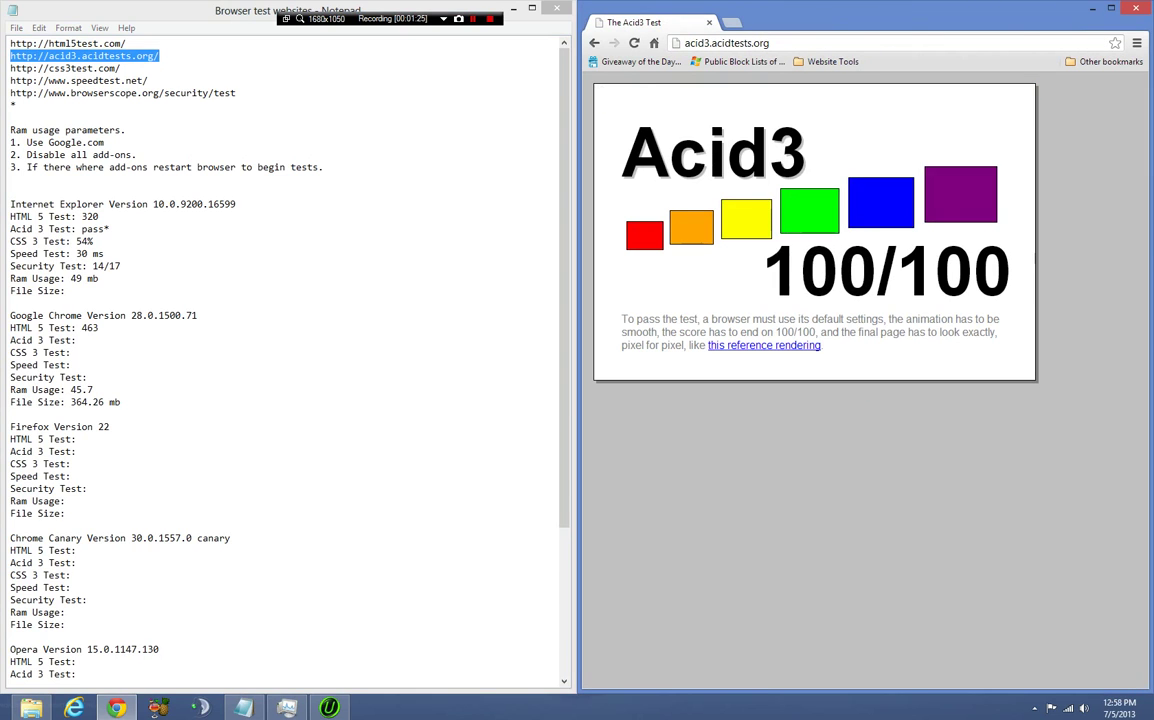
{"action": "left_click", "coordinate": [690, 43]}
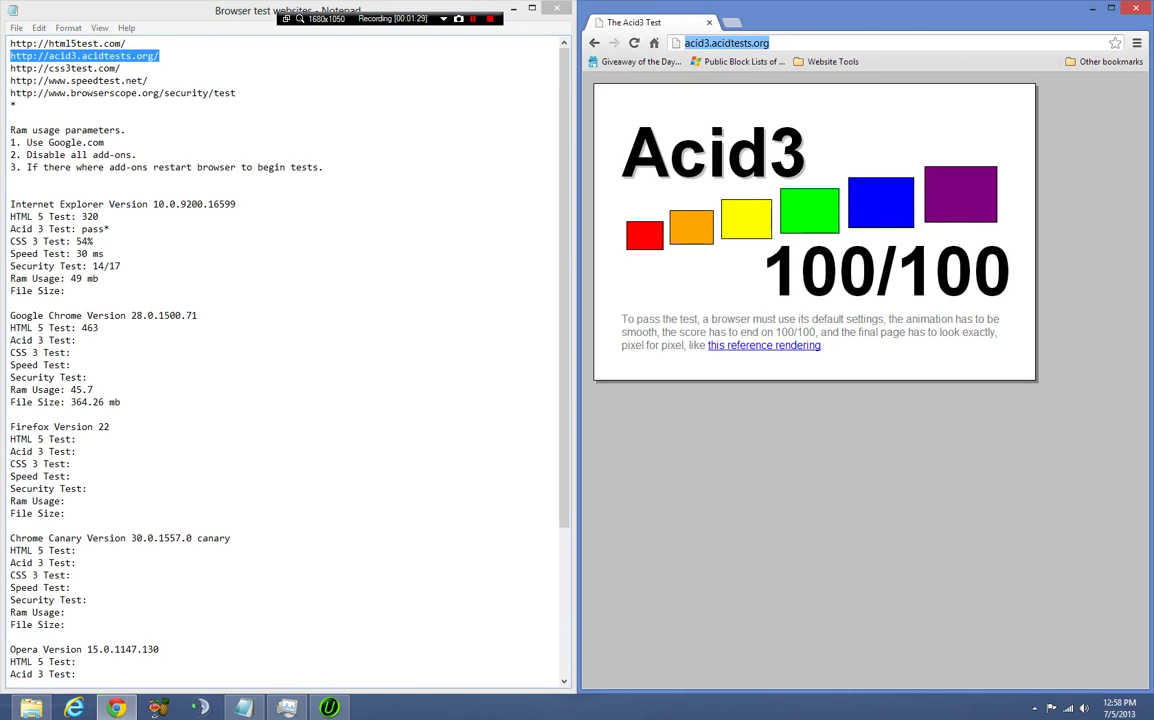
{"action": "left_click", "coordinate": [77, 340]}
{"action": "type", "text": "pass"}
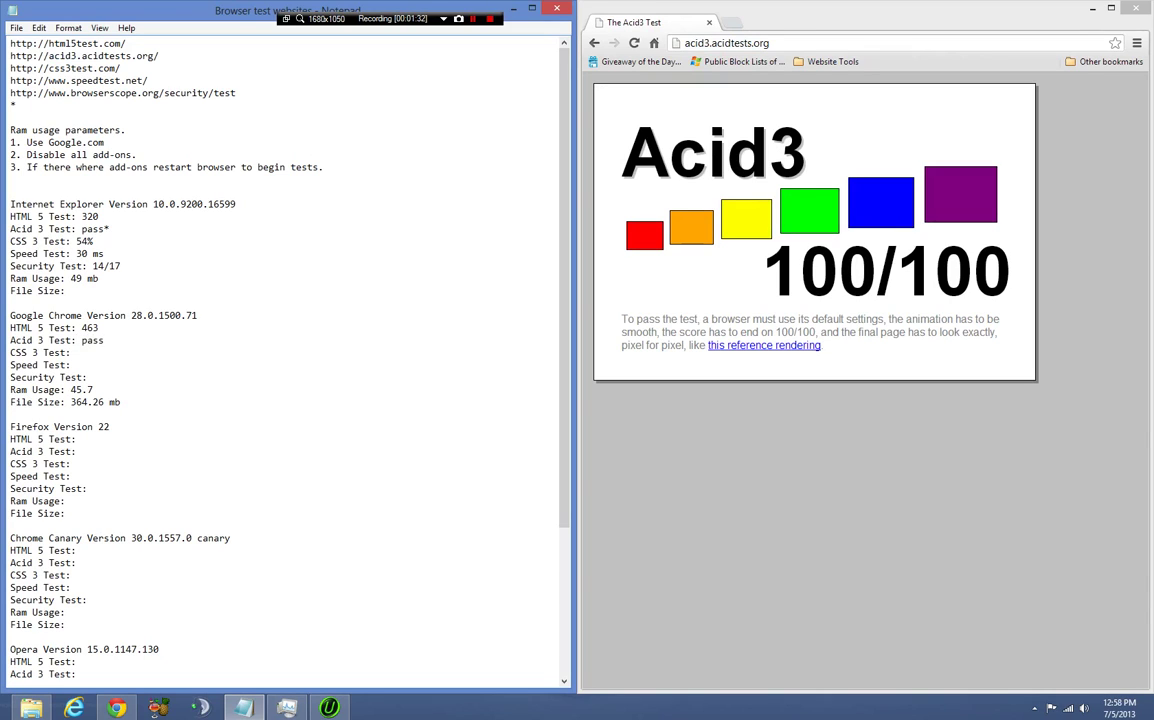
{"action": "mouse_move", "coordinate": [10, 80]}
{"action": "left_mouse_down"}
{"action": "mouse_move", "coordinate": [10, 56]}
{"action": "mouse_move", "coordinate": [10, 68]}
{"action": "left_mouse_up"}
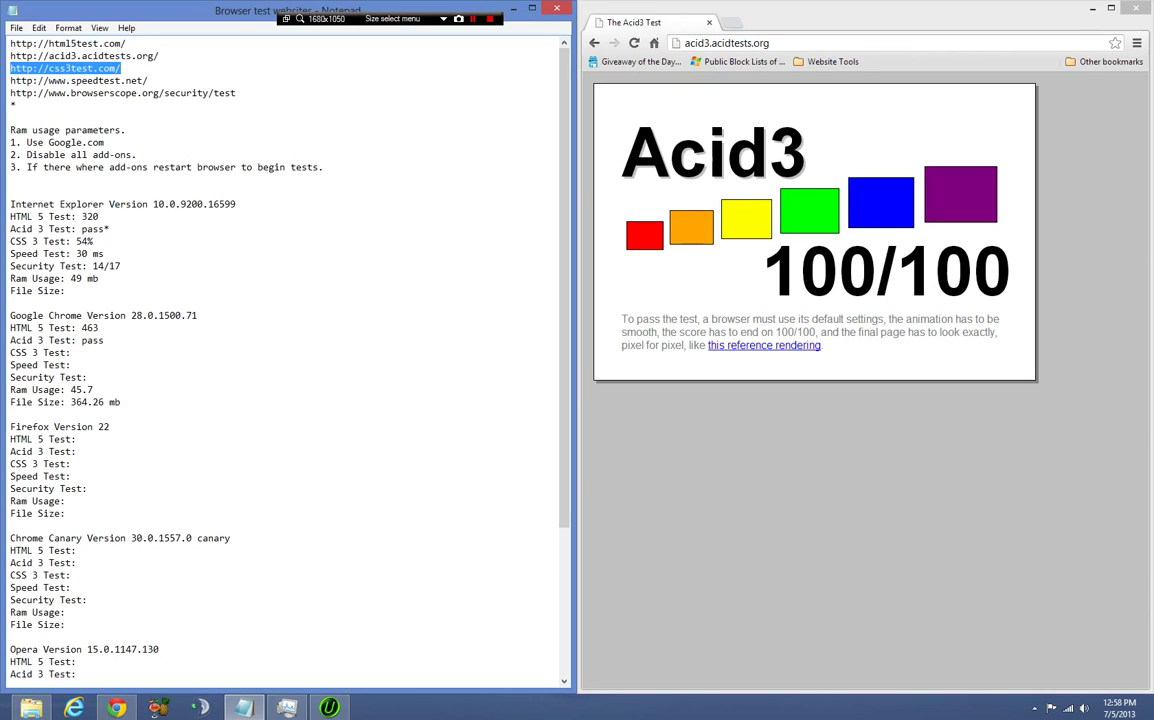
{"action": "left_click", "coordinate": [770, 43]}
{"action": "key", "text": "ctrl+v"}
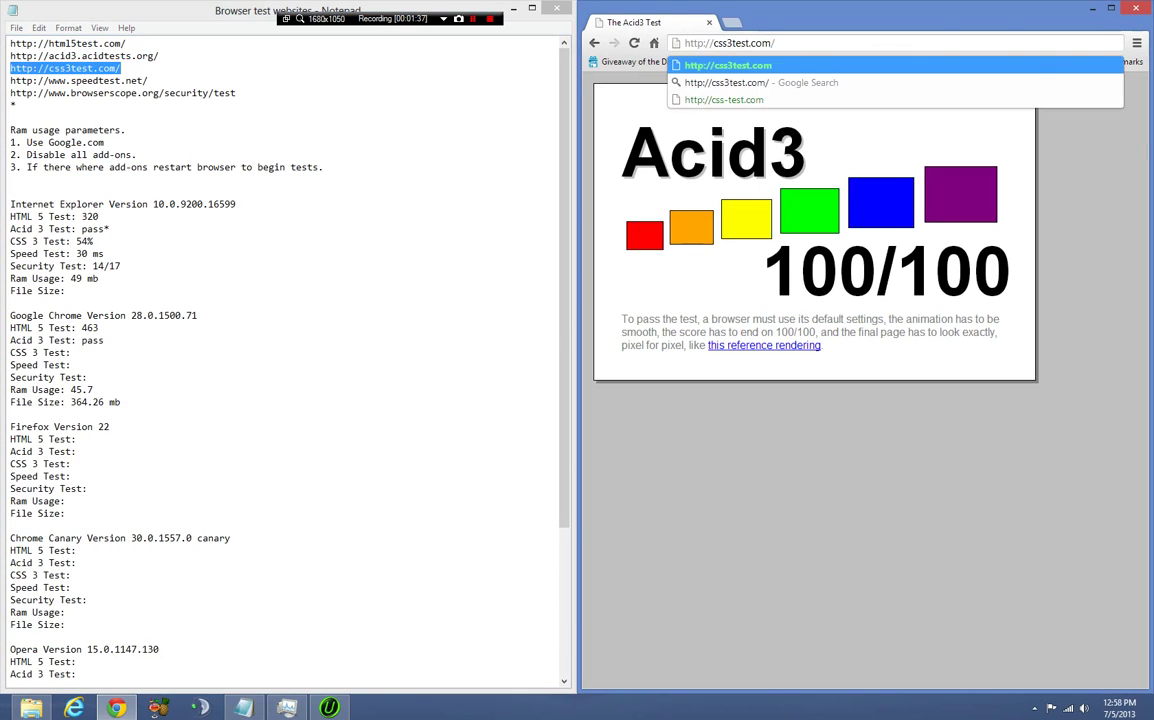
{"action": "key", "text": "Return"}
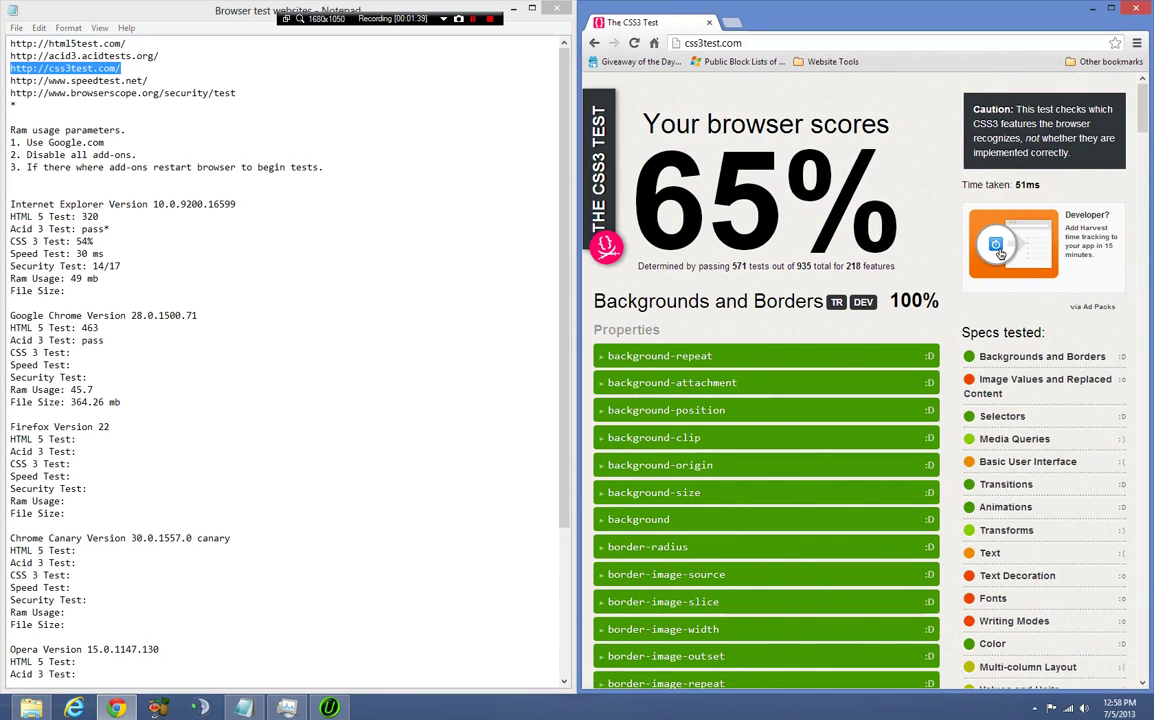
Review the CSS3 results by feature and record 65% as Google Chrome's CSS 3 Test score in Notepad.
{"action": "scroll", "coordinate": [999, 254], "scroll_direction": "down", "scroll_amount": 8}
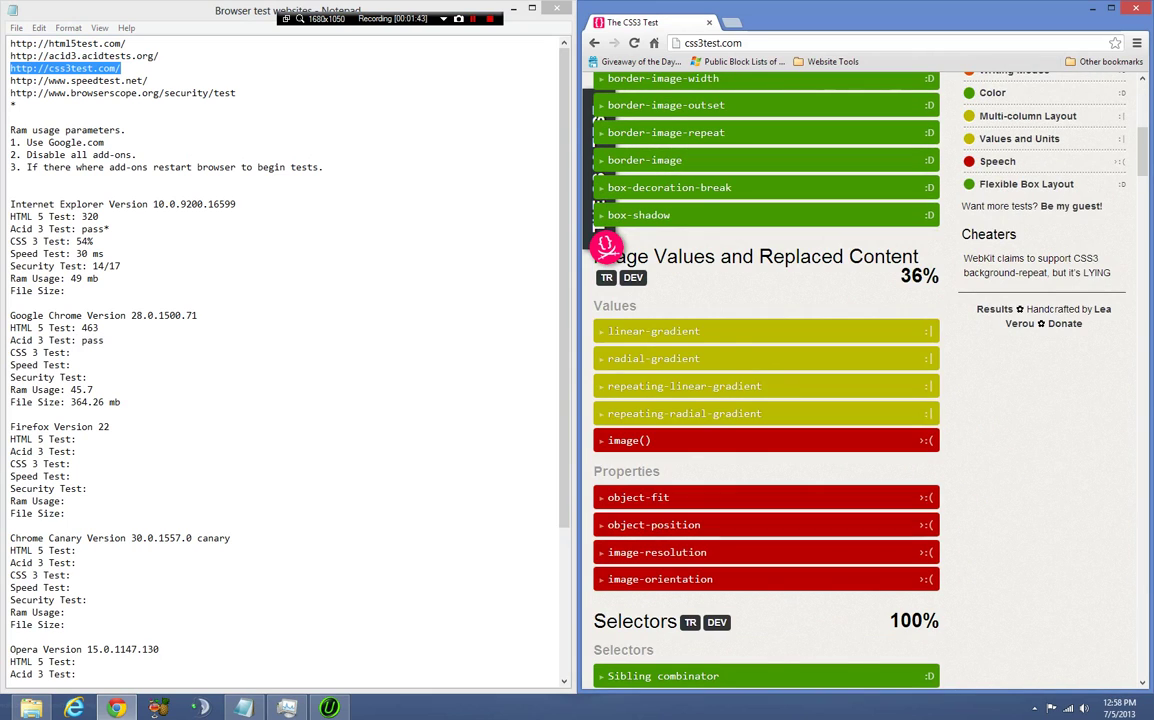
{"action": "scroll", "coordinate": [606, 245], "scroll_direction": "down", "scroll_amount": 3}
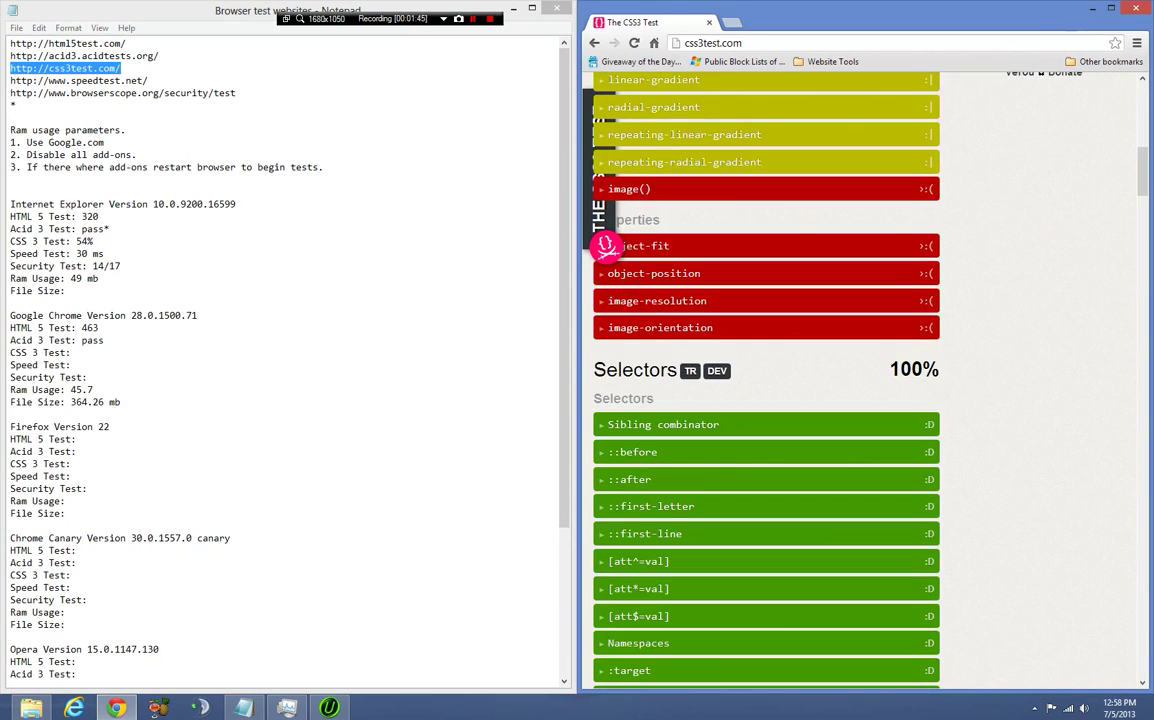
{"action": "scroll", "coordinate": [606, 245], "scroll_direction": "down", "scroll_amount": 1}
{"action": "scroll", "coordinate": [606, 245], "scroll_direction": "down", "scroll_amount": 11}
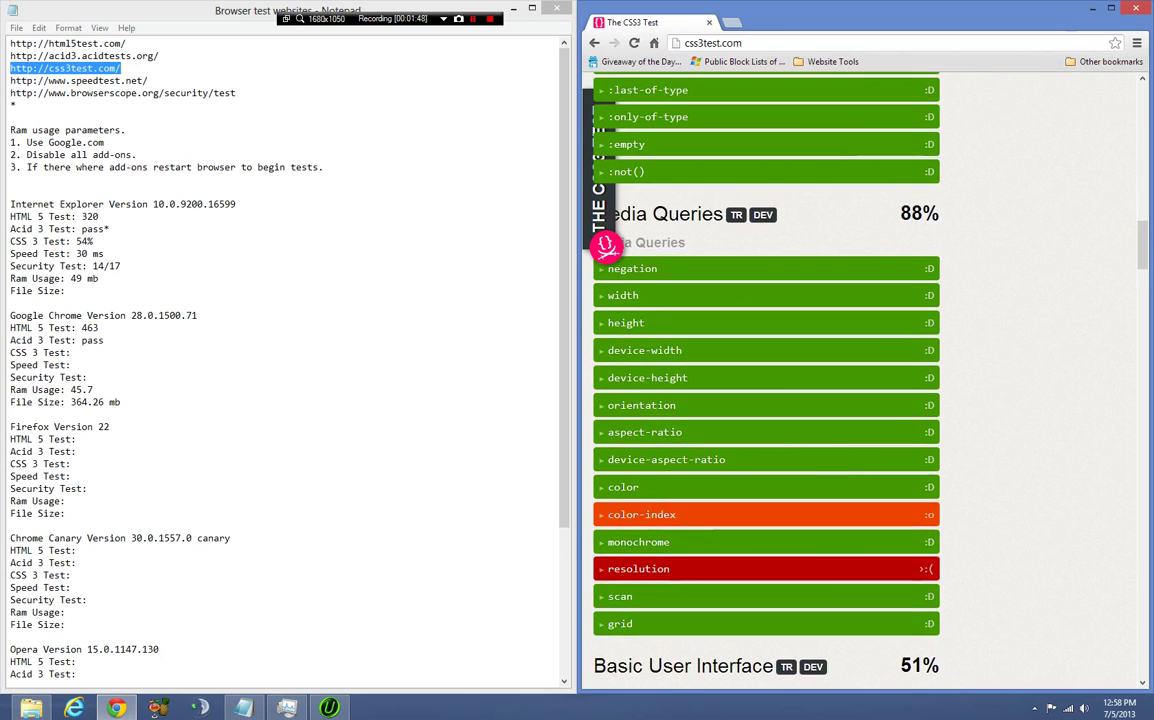
{"action": "scroll", "coordinate": [606, 245], "scroll_direction": "down", "scroll_amount": 3}
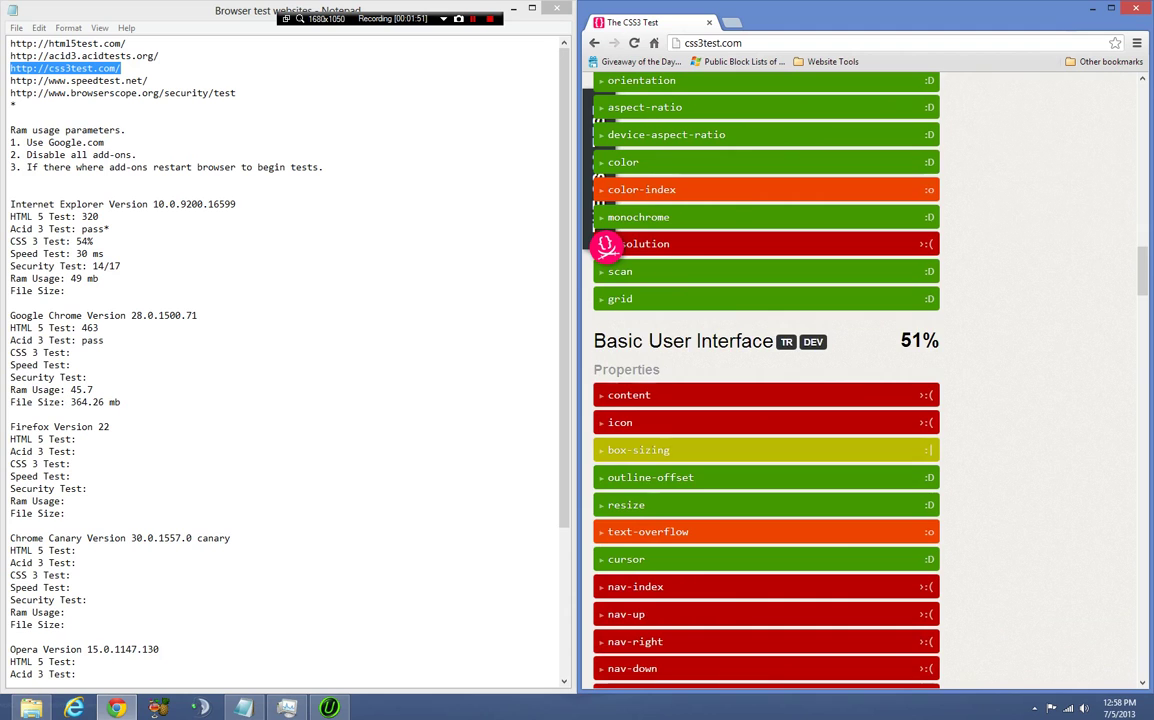
{"action": "scroll", "coordinate": [606, 245], "scroll_direction": "down", "scroll_amount": 3}
{"action": "scroll", "coordinate": [1000, 254], "scroll_direction": "up", "scroll_amount": 20}
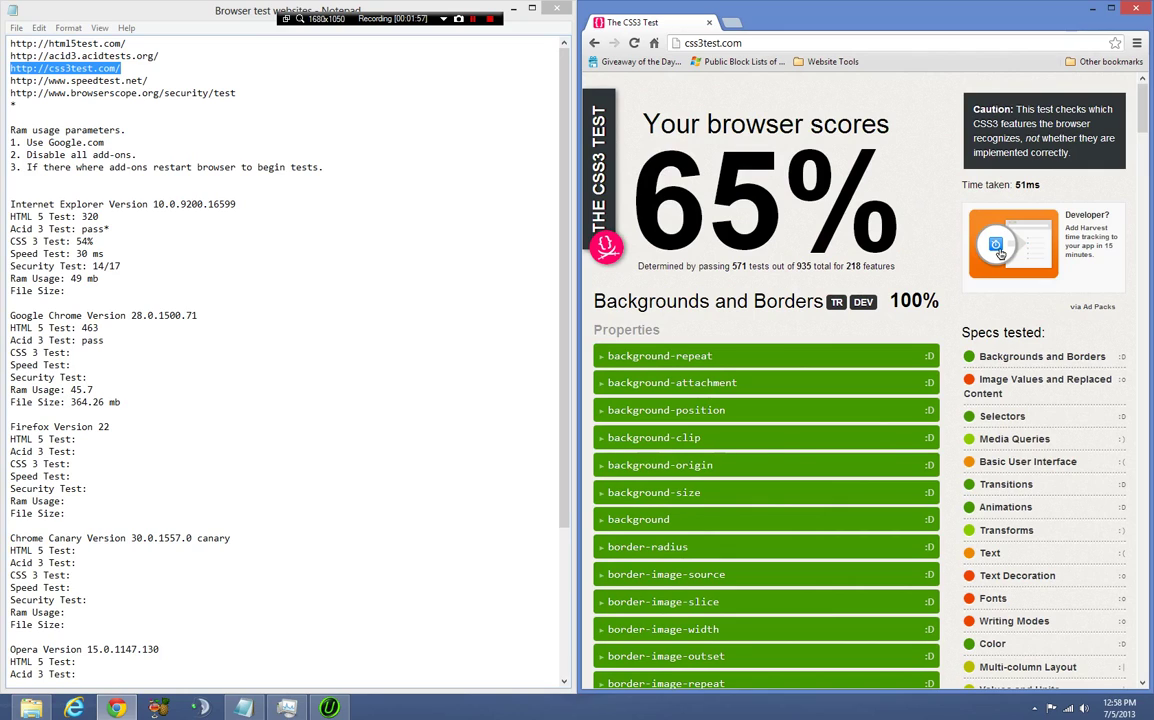
{"action": "left_click", "coordinate": [71, 352]}
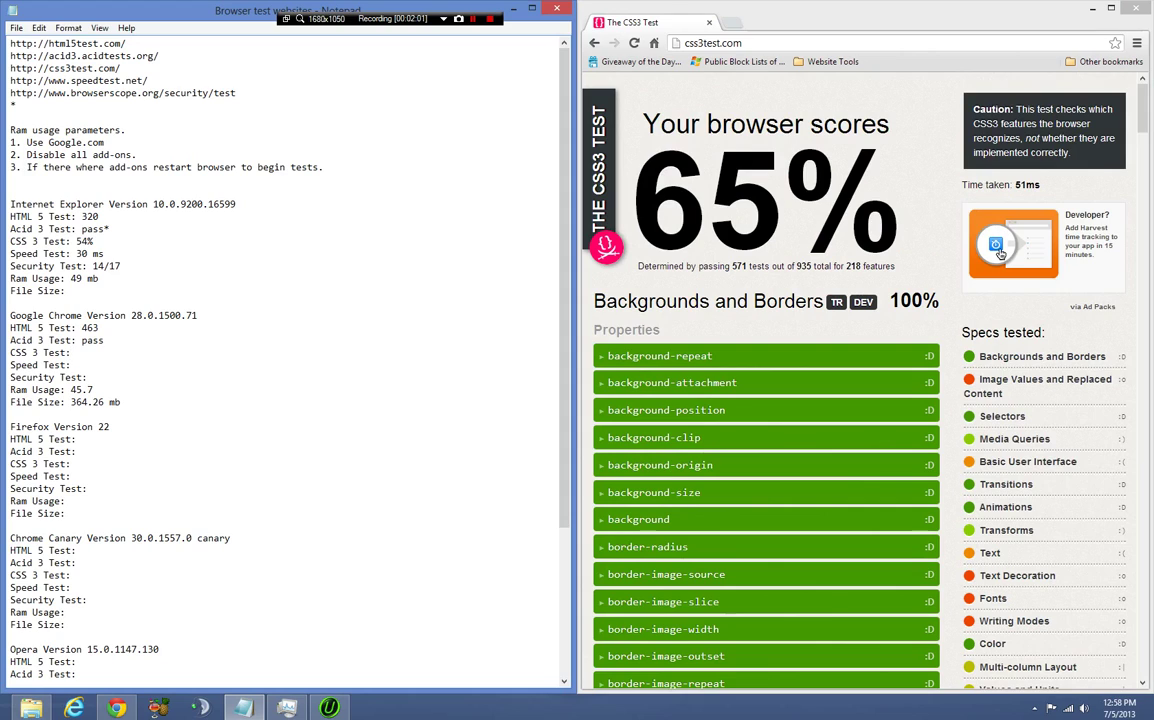
{"action": "type", "text": "65%"}
{"action": "left_click_drag", "start_coordinate": [148, 80], "coordinate": [10, 80]}
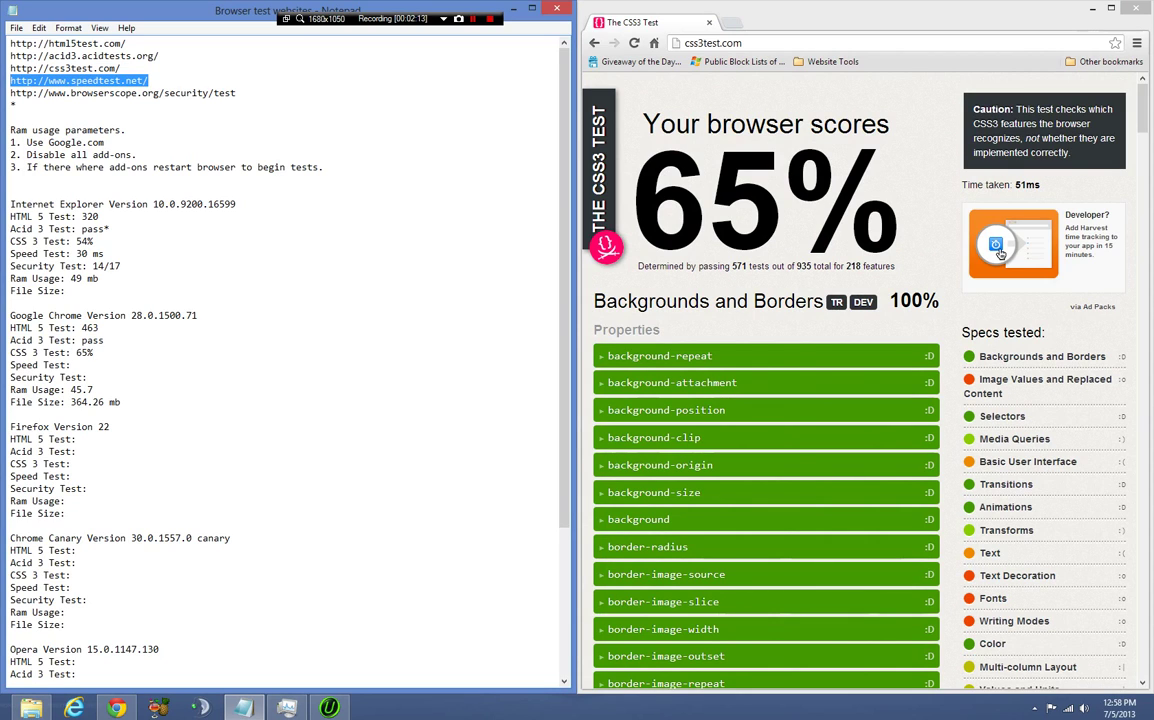
{"action": "key", "text": "ctrl+c"}
{"action": "key", "text": "alt+Tab"}
{"action": "key", "text": "ctrl+l"}
{"action": "key", "text": "ctrl+v"}
{"action": "key", "text": "Return"}
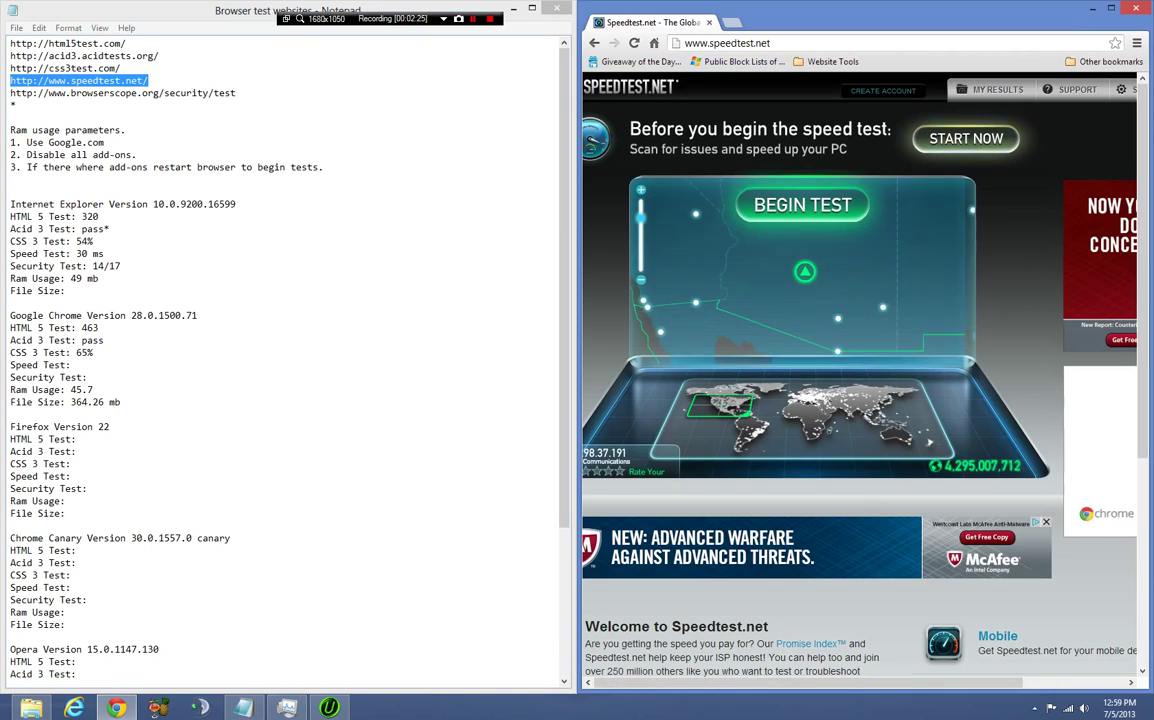
{"action": "left_click", "coordinate": [803, 204]}
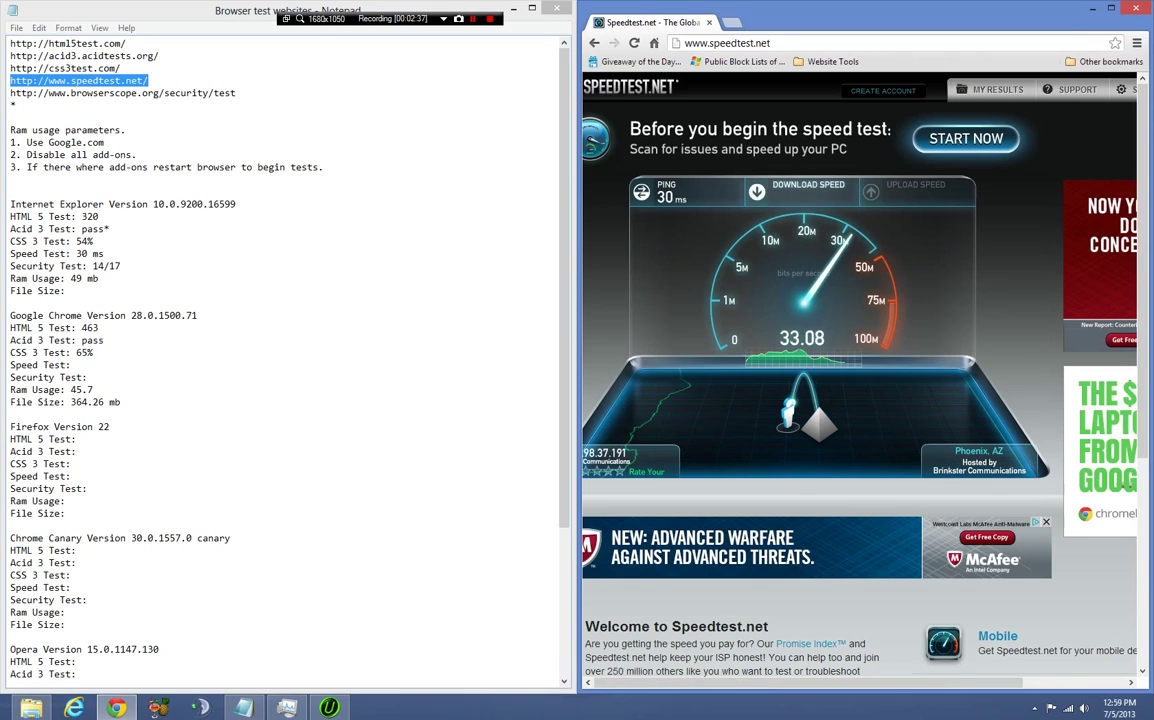
Record 30ms as Google Chrome's Speed Test result in the Notepad file.
{"action": "left_click", "coordinate": [72, 365]}
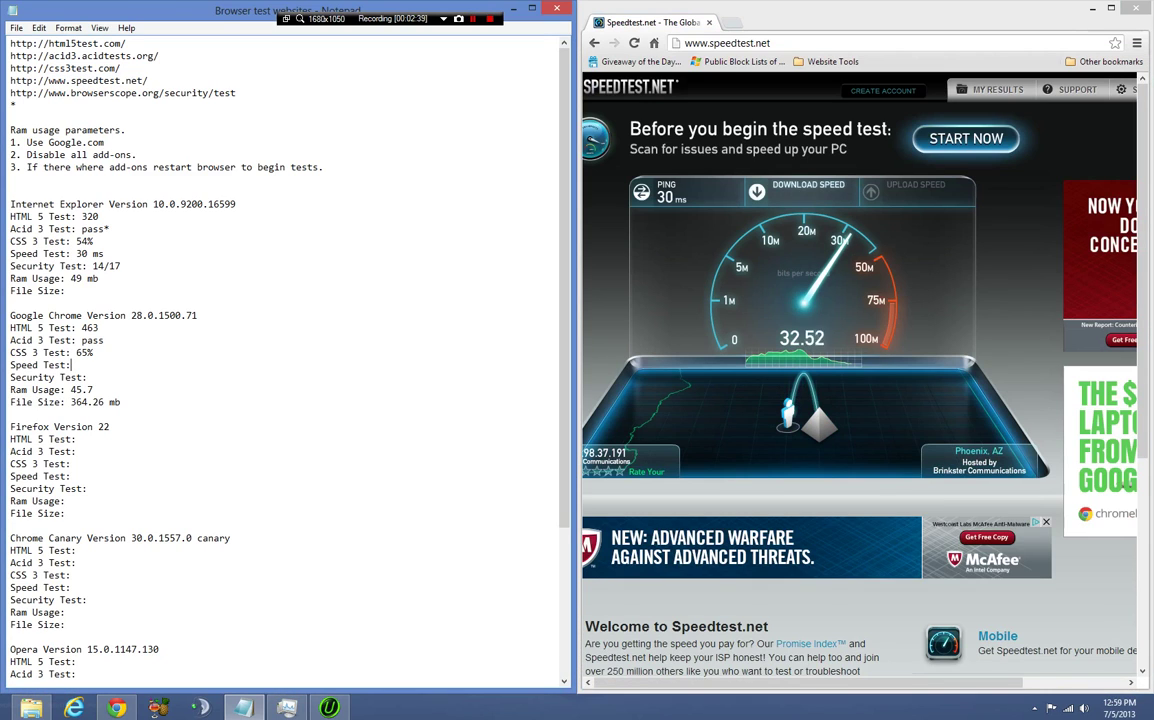
{"action": "type", "text": "30m"}
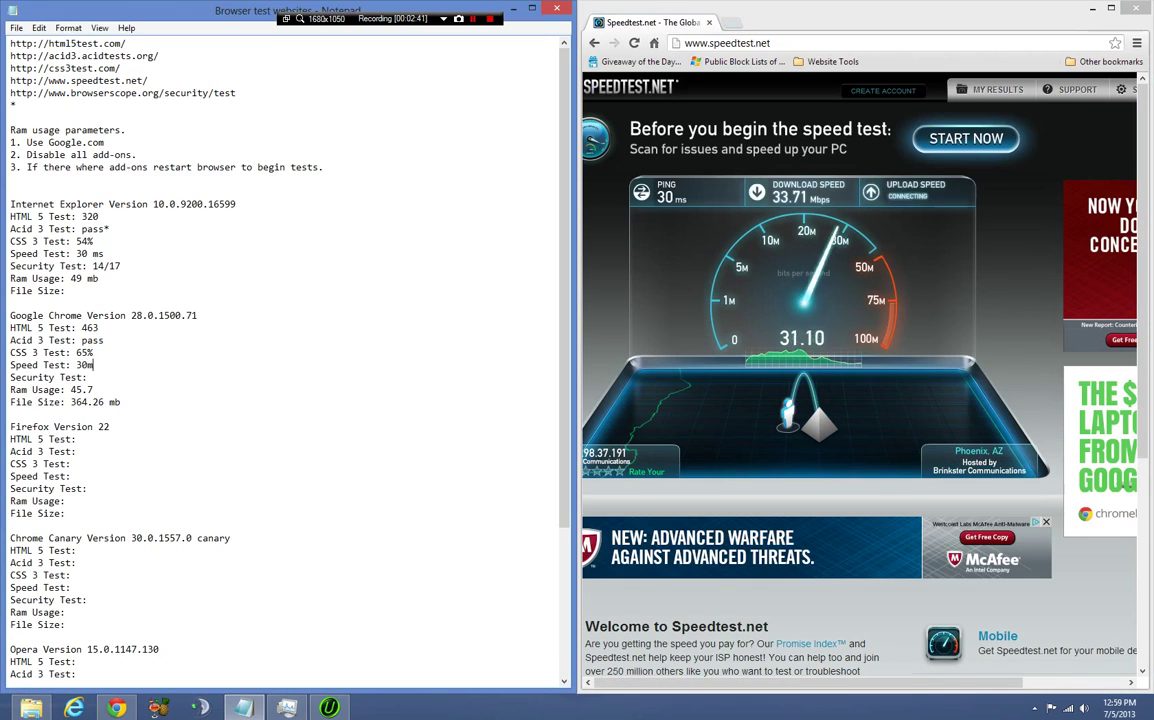
{"action": "type", "text": "s"}
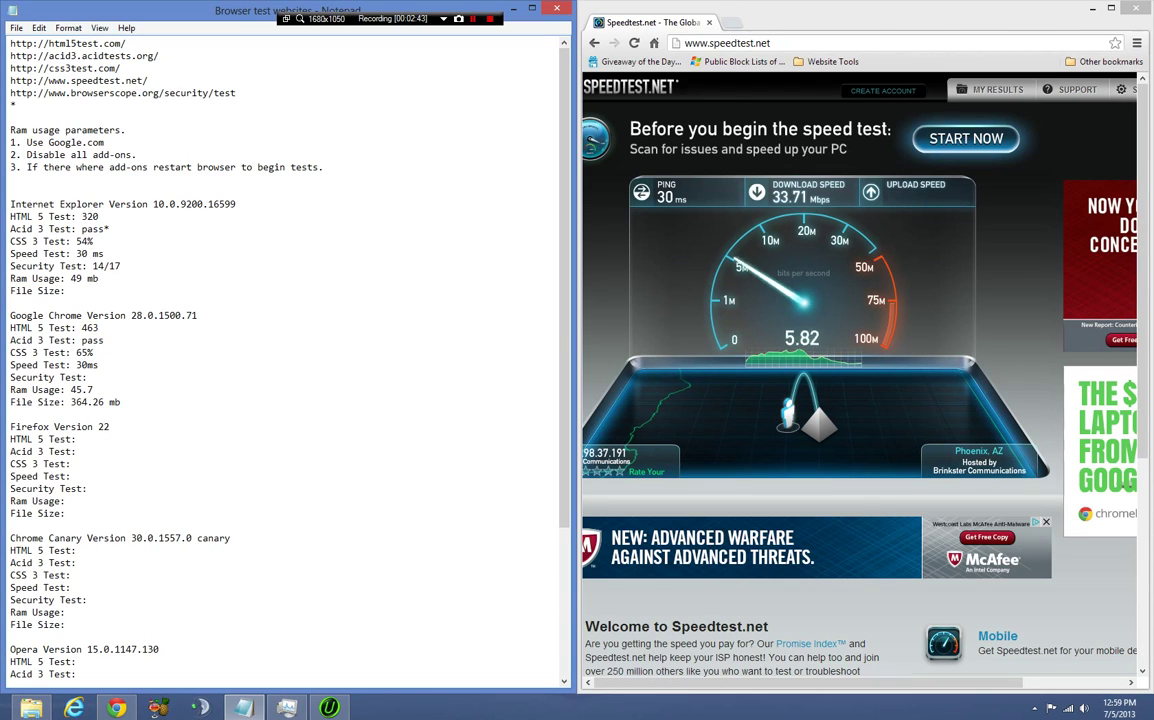